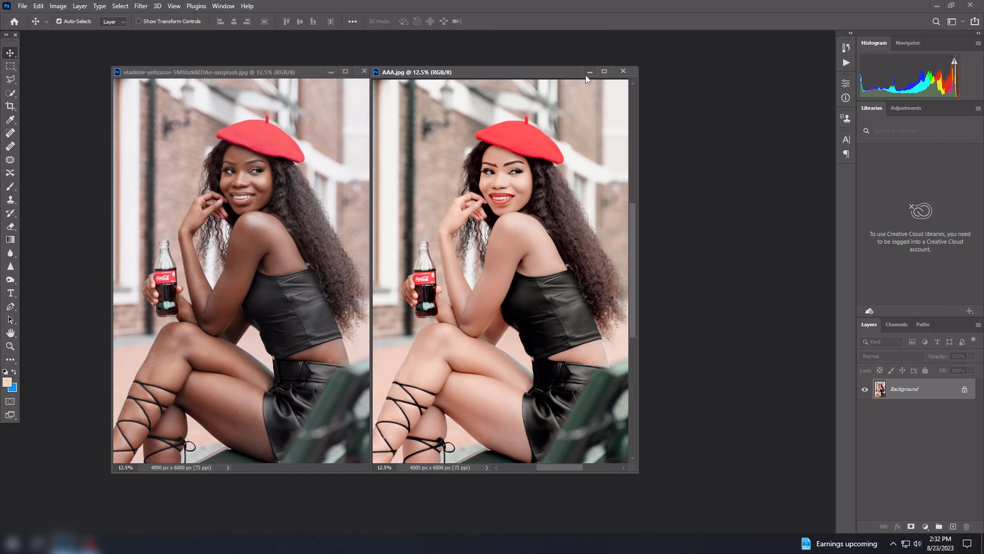
# Step: Close the AAA.jpg comparison copy and dock the portrait window as a tab
pyautogui.click(623, 71)
pyautogui.moveTo(249, 75); pyautogui.dragTo(303, 37)
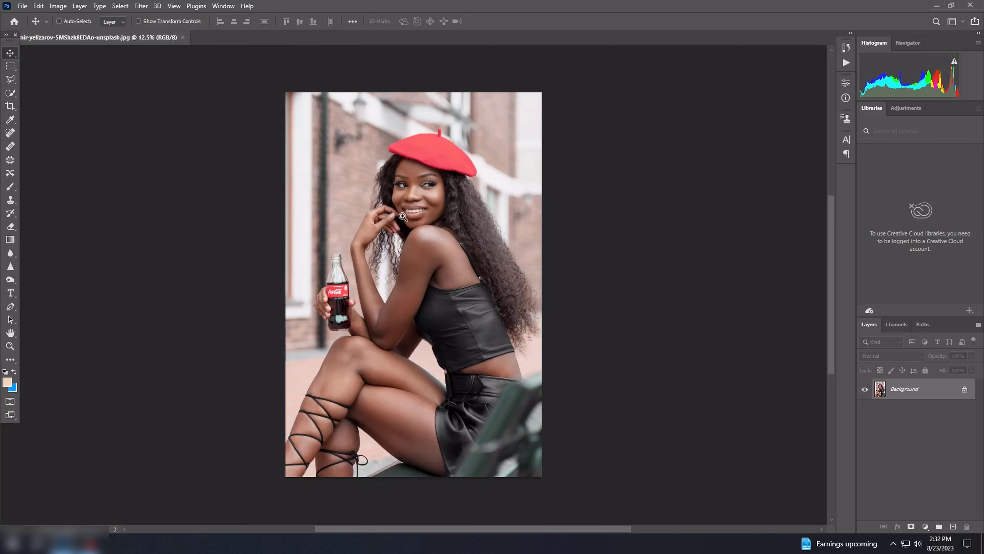
# Step: Convert the locked Background into editable Layer 0 and confirm the Layer Style dialog
pyautogui.scroll(1, 399, 225)
pyautogui.scroll(1, 426, 264)
pyautogui.moveTo(465, 264); pyautogui.dragTo(425, 279)
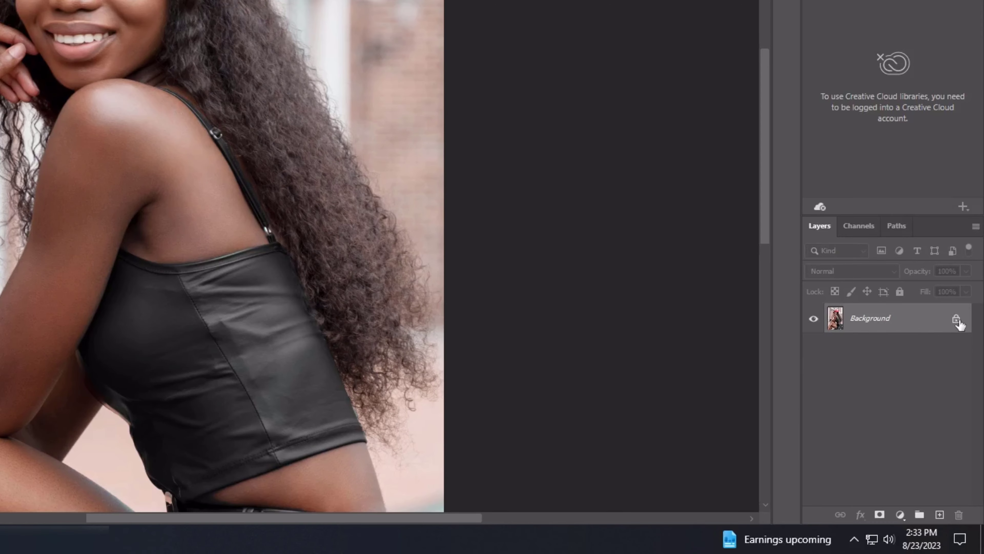
pyautogui.click(956, 319)
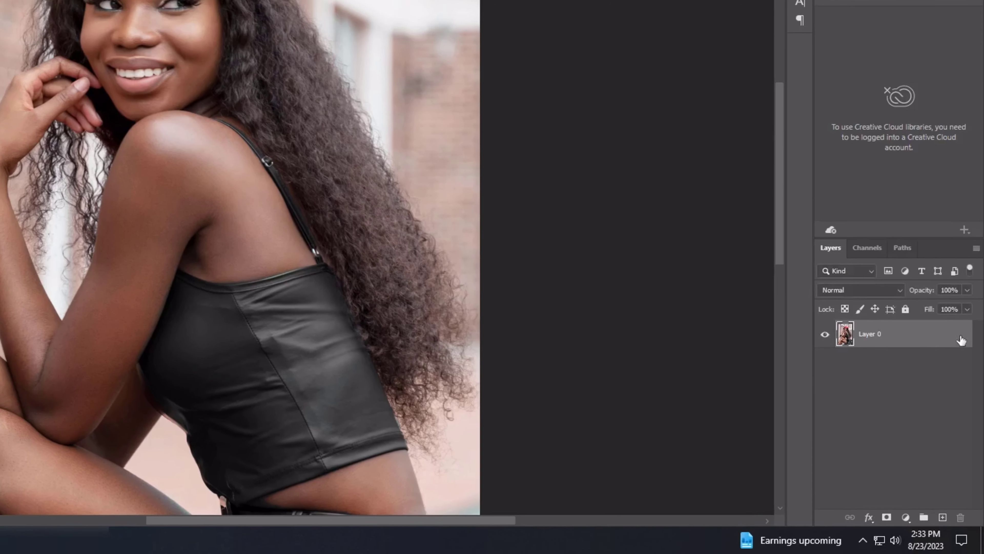
pyautogui.doubleClick(960, 325)
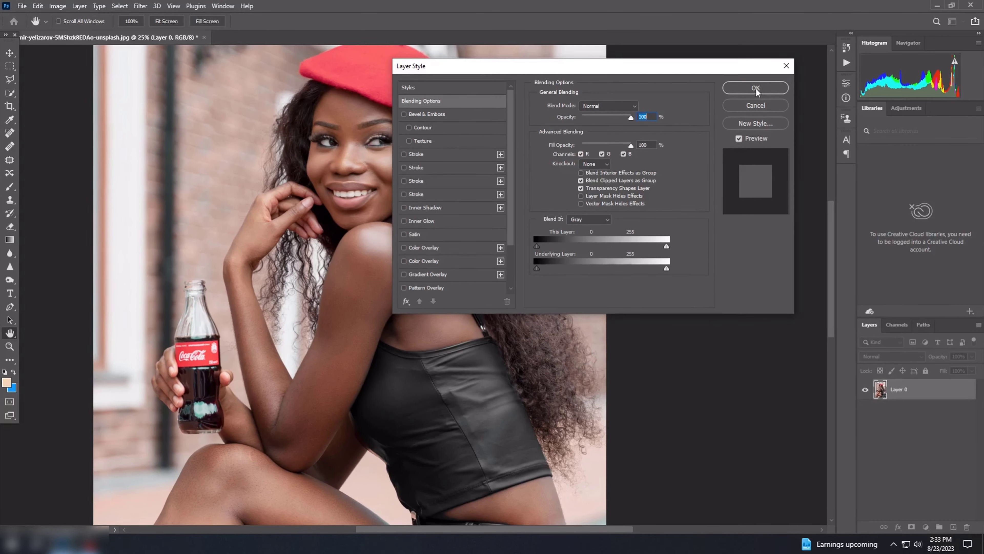
pyautogui.click(828, 108)
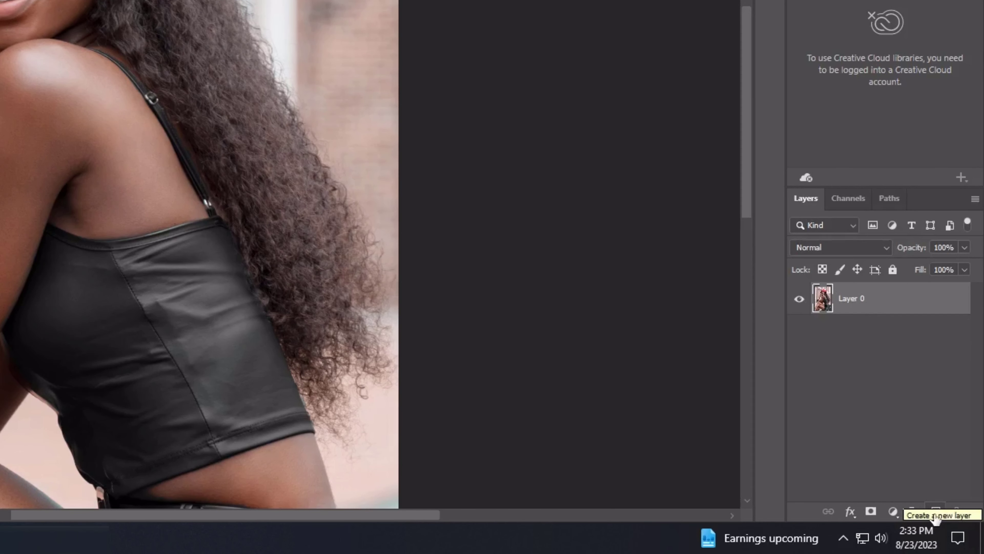
# Step: Create Layer 1 filled with white and set its blend mode to Soft Light
pyautogui.click(936, 513)
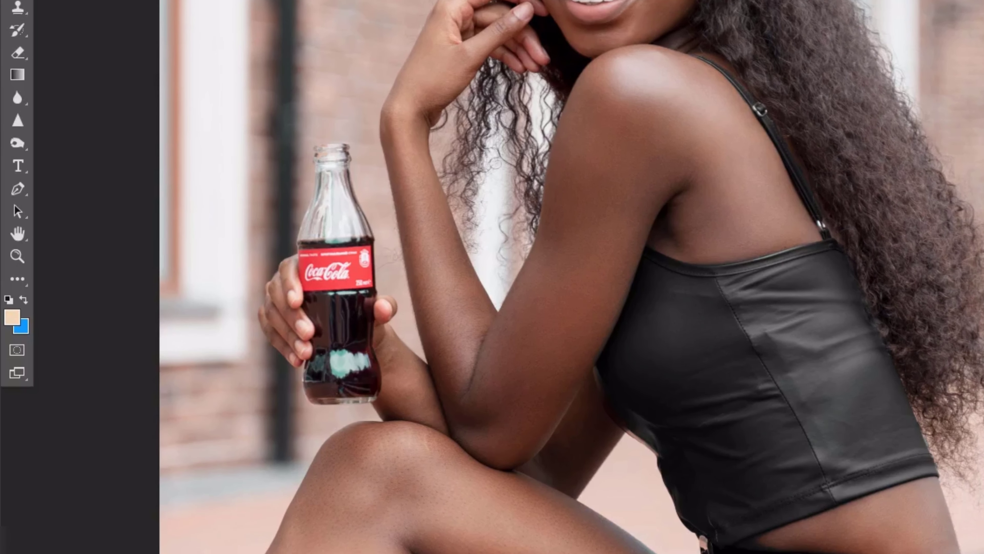
pyautogui.click(8, 299)
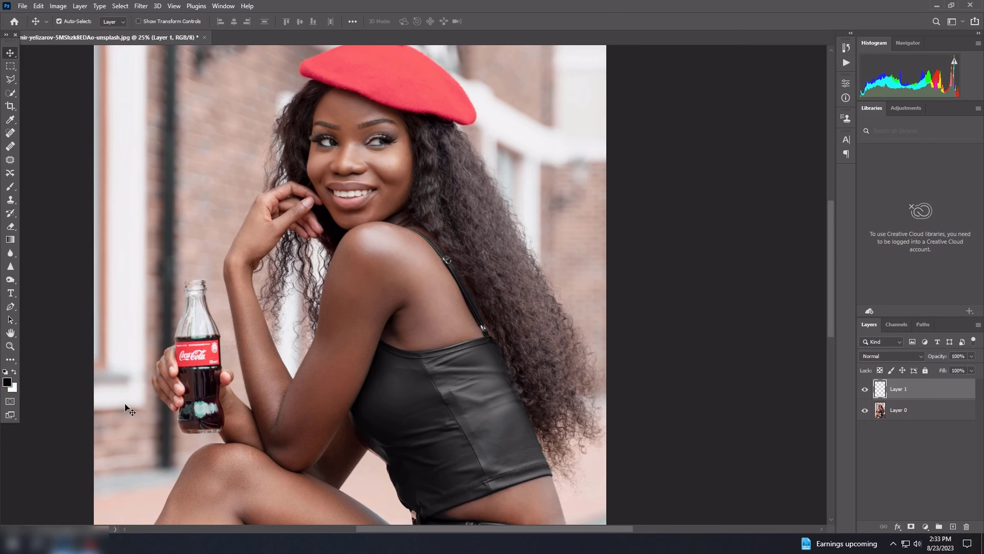
pyautogui.hotkey('ctrl', 'BackSpace')
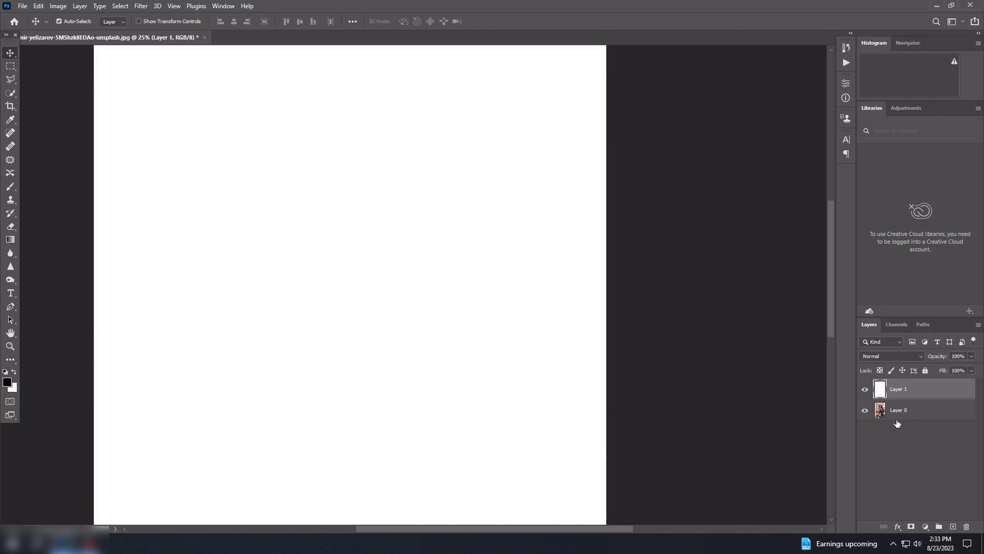
pyautogui.click(902, 412)
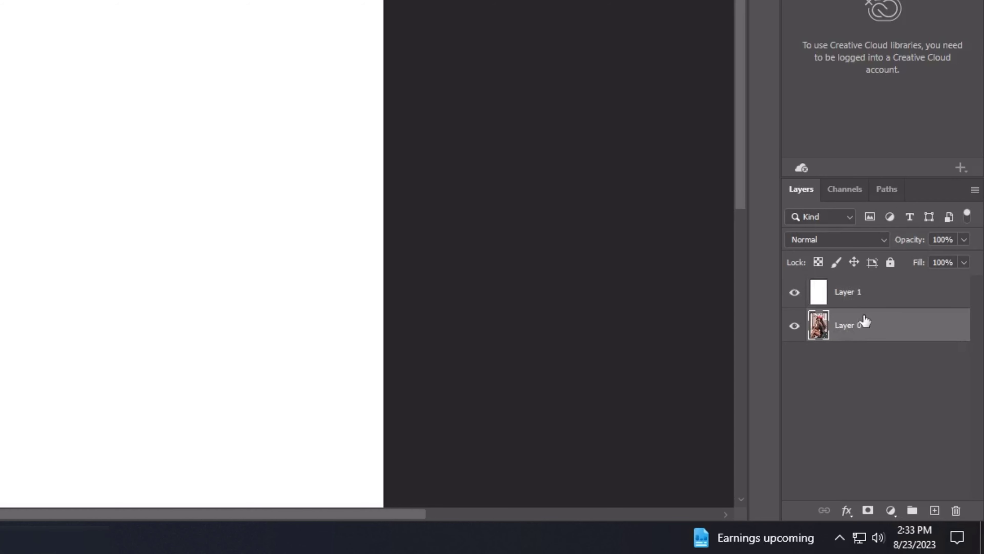
pyautogui.click(864, 299)
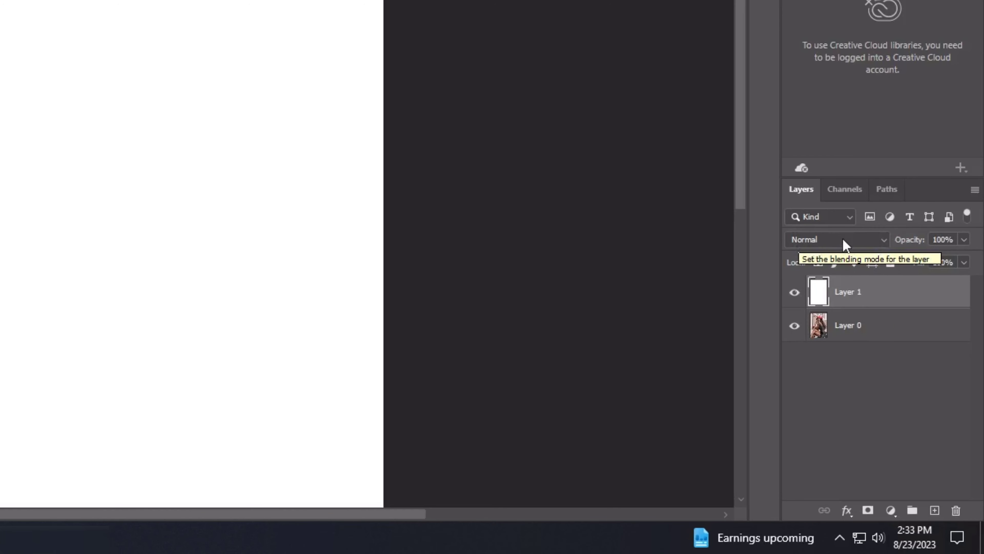
pyautogui.click(845, 243)
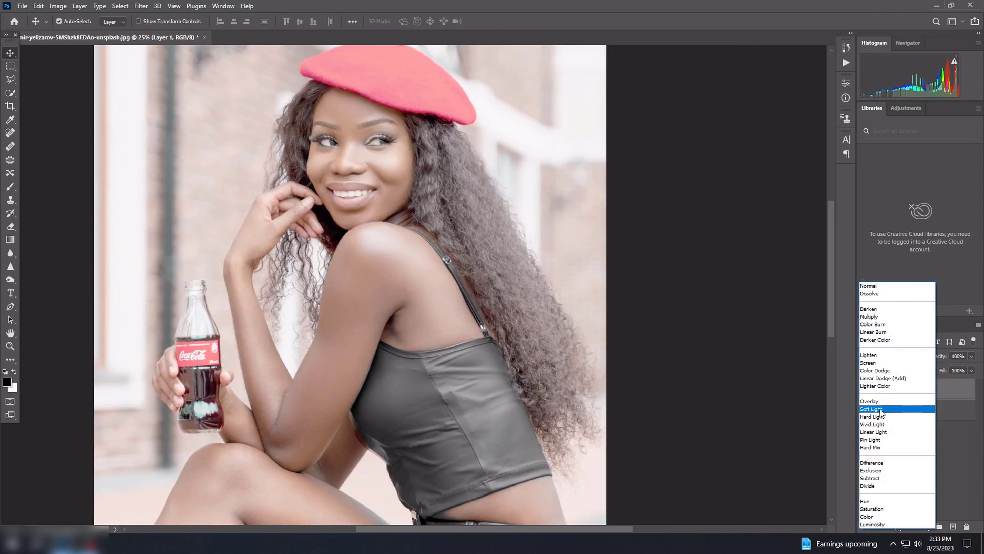
pyautogui.click(881, 411)
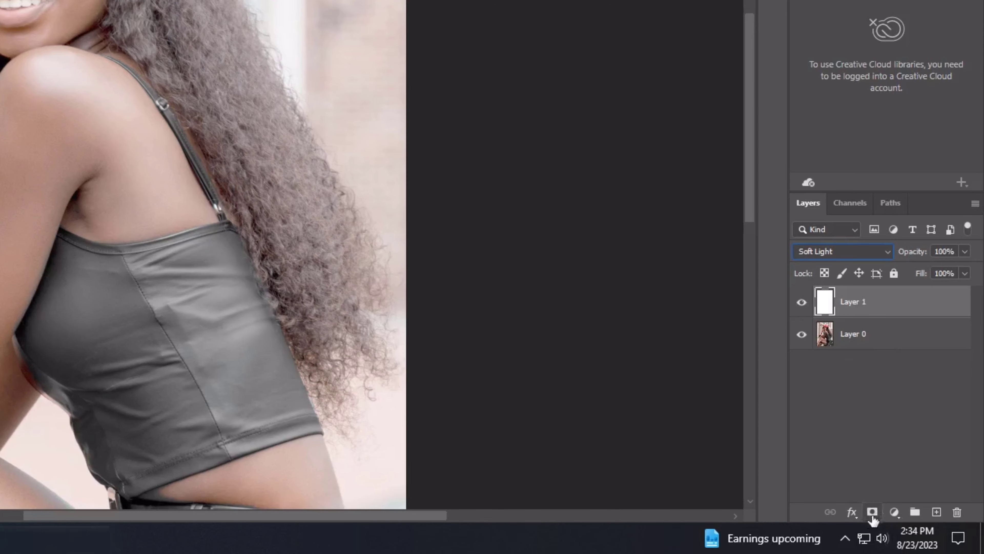
# Step: Give Layer 1 a black layer mask and pick a 45-px brush at 100% opacity
pyautogui.keyDown('alt'); pyautogui.click(874, 513); pyautogui.keyUp('alt')
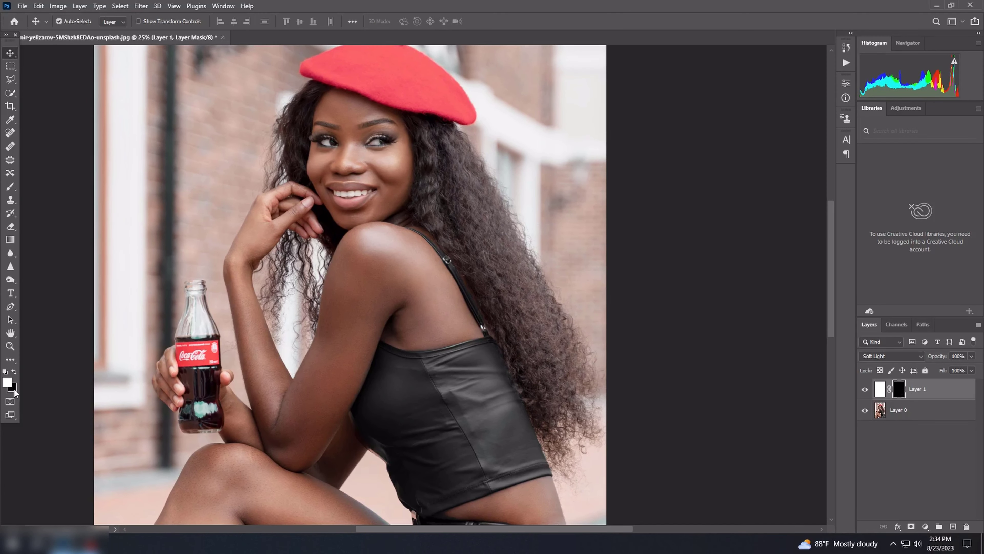
pyautogui.click(11, 188)
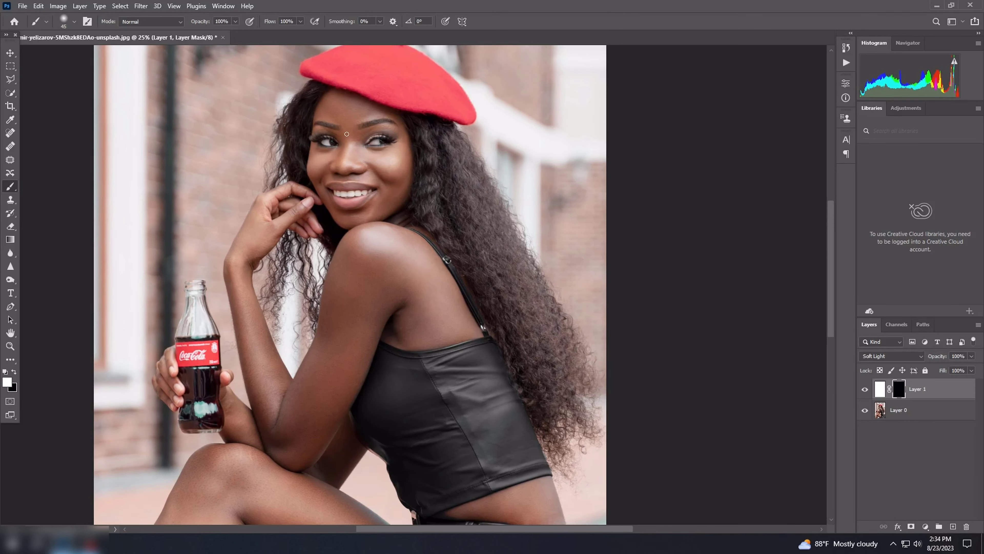
# Step: Zoom onto the face and paint the nose bridge and forehead into the mask at brush size 80
pyautogui.keyDown('ctrl'); pyautogui.click(347, 118); pyautogui.keyUp('ctrl')
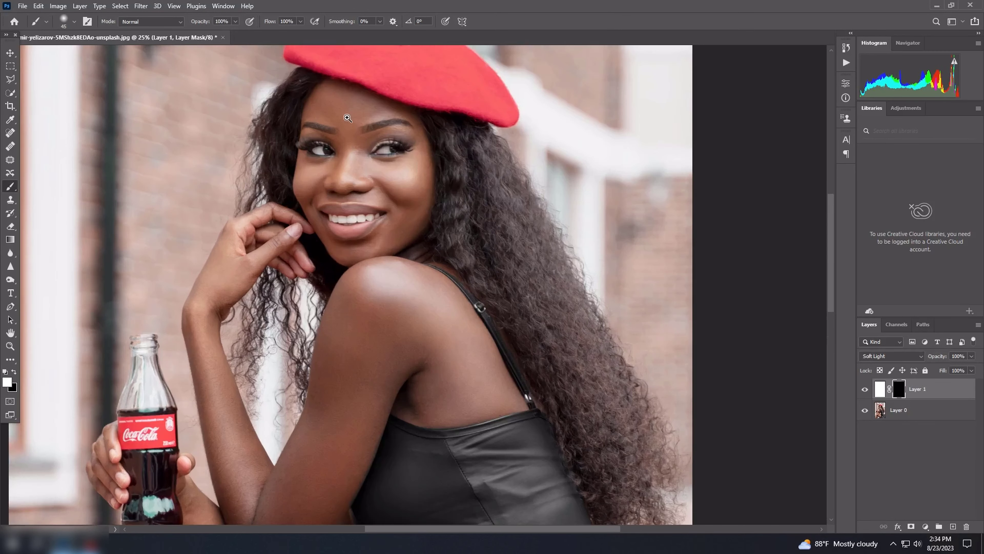
pyautogui.keyDown('ctrl'); pyautogui.click(348, 118); pyautogui.keyUp('ctrl')
pyautogui.moveTo(383, 151); pyautogui.dragTo(365, 220)
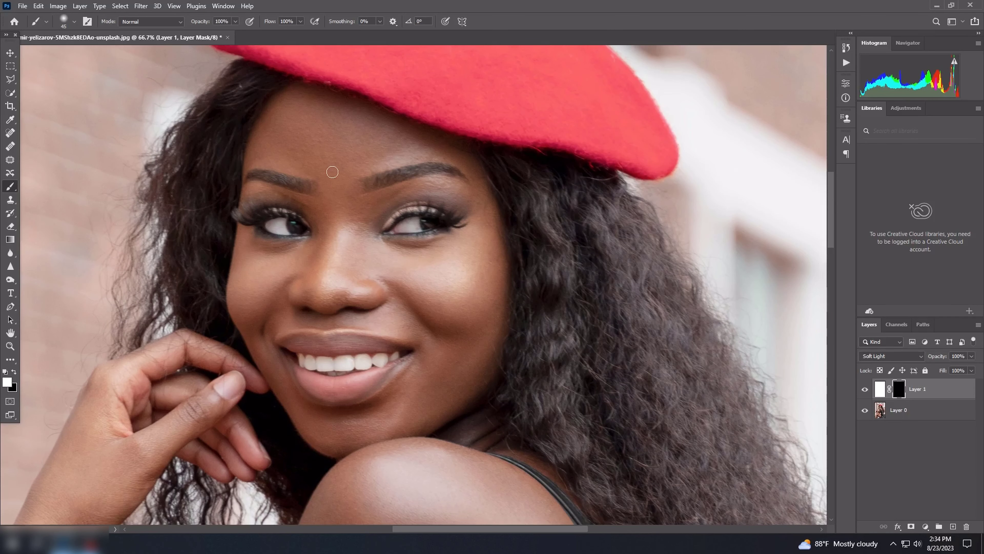
pyautogui.press(']')
pyautogui.press(']')
pyautogui.press(']')
pyautogui.click(346, 231)
pyautogui.moveTo(333, 162)
pyautogui.mouseDown()
pyautogui.moveTo(362, 221)
pyautogui.moveTo(489, 237)
pyautogui.moveTo(372, 291)
pyautogui.moveTo(330, 244)
pyautogui.moveTo(410, 295)
pyautogui.moveTo(473, 286)
pyautogui.mouseUp()
# Step: With brush sizes 150 then 250, paint the mask over the shoulder, underarm, forearm and elbow
pyautogui.press(']')
pyautogui.press(']')
pyautogui.press(']')
pyautogui.scroll(-3, 473, 286)
pyautogui.moveTo(442, 252)
pyautogui.mouseDown()
pyautogui.moveTo(264, 200)
pyautogui.moveTo(294, 341)
pyautogui.mouseUp()
pyautogui.scroll(-3, 295, 341)
pyautogui.moveTo(330, 233)
pyautogui.mouseDown()
pyautogui.moveTo(417, 213)
pyautogui.moveTo(446, 310)
pyautogui.mouseUp()
pyautogui.scroll(-3, 446, 310)
pyautogui.moveTo(349, 271)
pyautogui.mouseDown()
pyautogui.moveTo(397, 313)
pyautogui.moveTo(469, 281)
pyautogui.moveTo(290, 149)
pyautogui.moveTo(527, 347)
pyautogui.mouseUp()
pyautogui.press(']')
pyautogui.press(']')
pyautogui.press(']')
pyautogui.moveTo(253, 310)
pyautogui.mouseDown()
pyautogui.moveTo(482, 152)
pyautogui.moveTo(439, 308)
pyautogui.mouseUp()
pyautogui.moveTo(381, 481)
pyautogui.mouseDown()
pyautogui.moveTo(450, 345)
pyautogui.moveTo(368, 277)
pyautogui.moveTo(391, 253)
pyautogui.moveTo(275, 269)
pyautogui.moveTo(312, 345)
pyautogui.moveTo(217, 494)
pyautogui.moveTo(171, 341)
pyautogui.moveTo(305, 202)
pyautogui.moveTo(209, 288)
pyautogui.moveTo(349, 248)
pyautogui.moveTo(213, 280)
pyautogui.moveTo(363, 418)
pyautogui.moveTo(476, 488)
pyautogui.moveTo(131, 121)
pyautogui.moveTo(259, 172)
pyautogui.moveTo(303, 395)
pyautogui.moveTo(337, 183)
pyautogui.moveTo(325, 373)
pyautogui.moveTo(441, 451)
pyautogui.moveTo(349, 310)
pyautogui.moveTo(266, 358)
pyautogui.mouseUp()
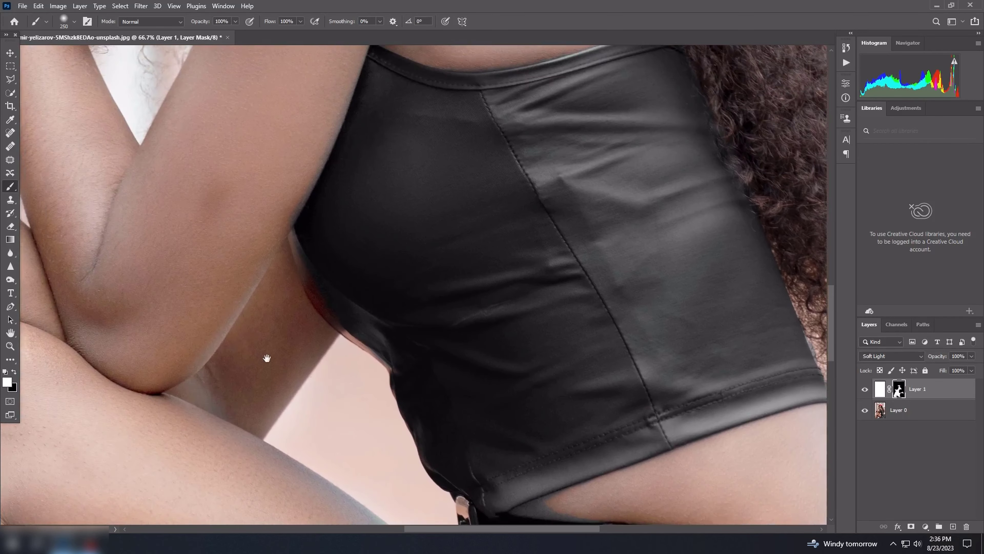
# Step: Fit the image, paint the face and brows at size 90, then frame the whole figure
pyautogui.hotkey('ctrl', '0')
pyautogui.scroll(2, 426, 194)
pyautogui.moveTo(341, 132); pyautogui.dragTo(233, 372)
pyautogui.moveTo(456, 123); pyautogui.dragTo(406, 272)
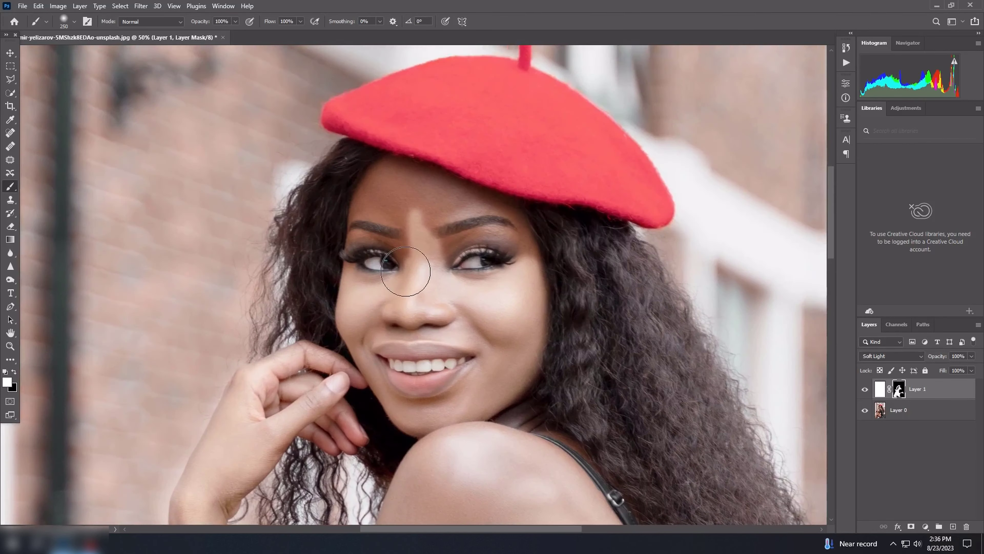
pyautogui.scroll(2, 446, 174)
pyautogui.press('[')
pyautogui.press('[')
pyautogui.press('[')
pyautogui.moveTo(373, 329)
pyautogui.mouseDown()
pyautogui.moveTo(609, 341)
pyautogui.moveTo(567, 246)
pyautogui.moveTo(254, 302)
pyautogui.moveTo(374, 164)
pyautogui.moveTo(426, 202)
pyautogui.mouseUp()
pyautogui.press(']')
pyautogui.press(']')
pyautogui.press(']')
pyautogui.scroll(-4, 394, 324)
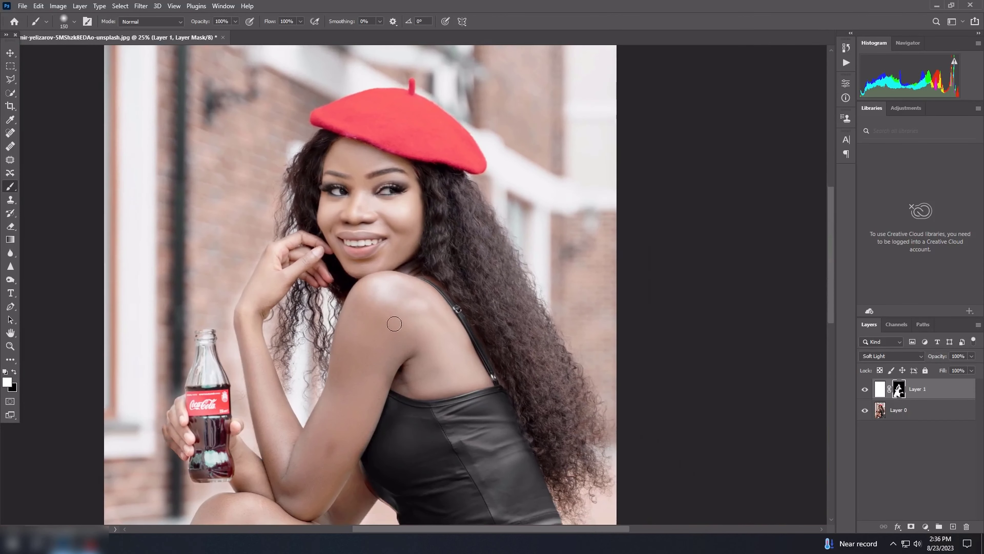
pyautogui.press(']')
pyautogui.press(']')
pyautogui.press(']')
pyautogui.keyDown('alt'); pyautogui.click(375, 410); pyautogui.keyUp('alt')
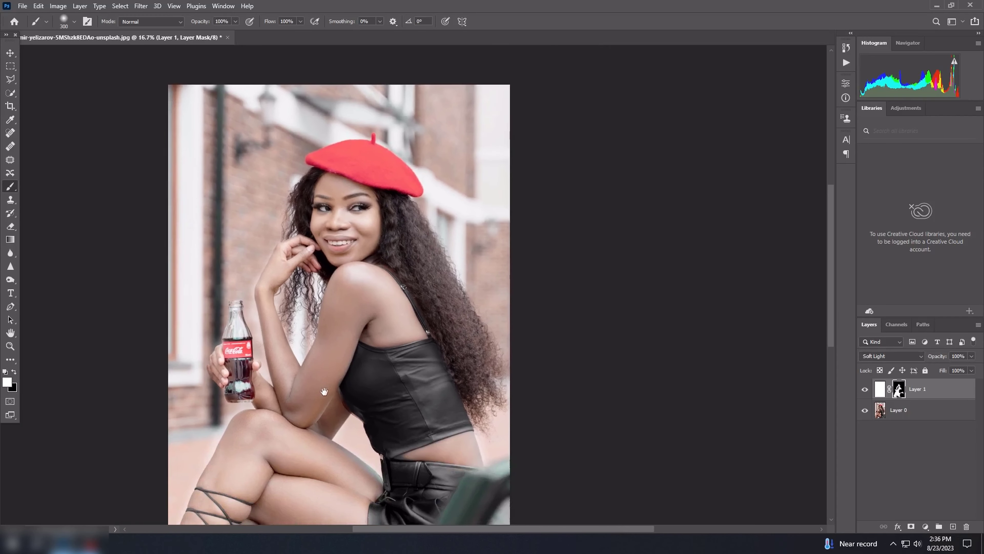
pyautogui.moveTo(339, 414); pyautogui.dragTo(324, 391)
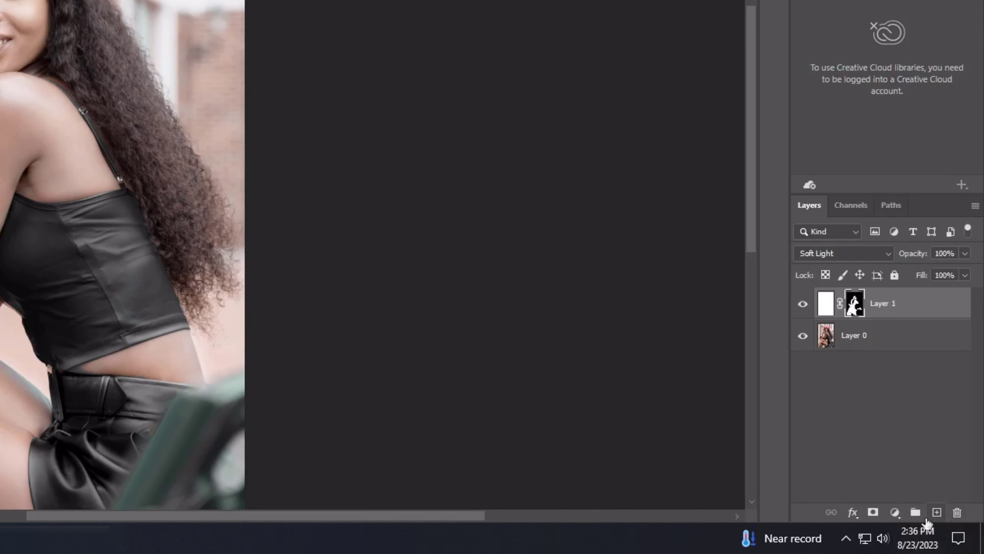
pyautogui.click(937, 512)
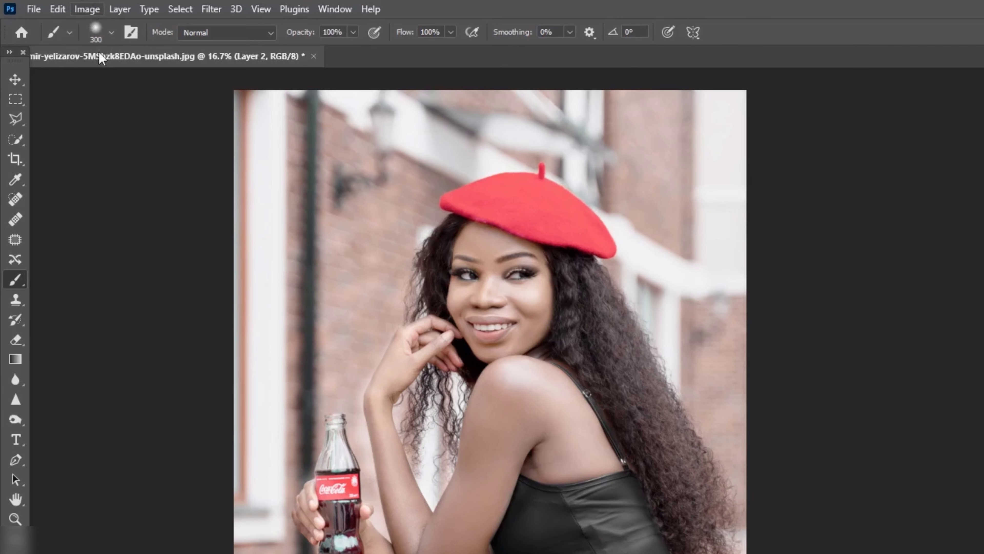
pyautogui.click(89, 9)
pyautogui.click(128, 234)
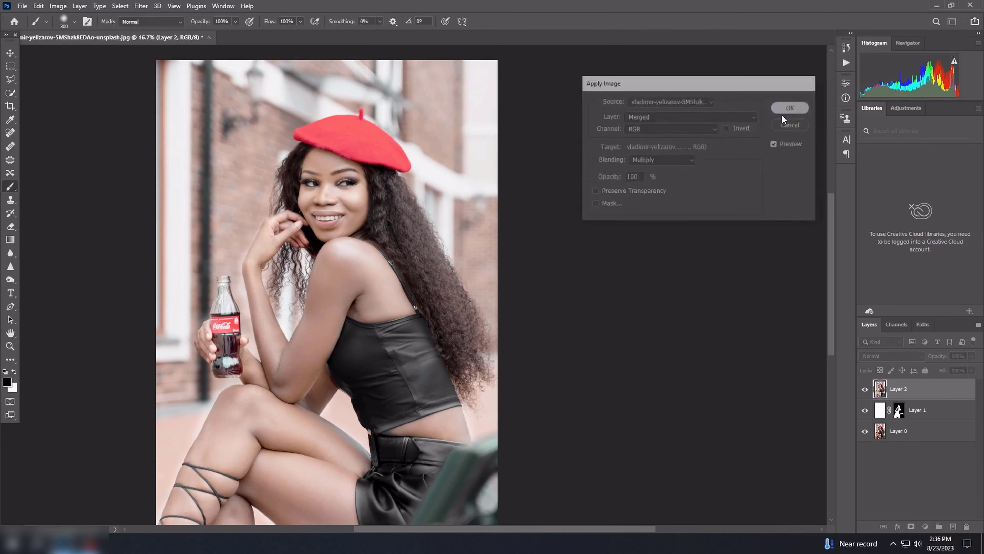
pyautogui.click(784, 111)
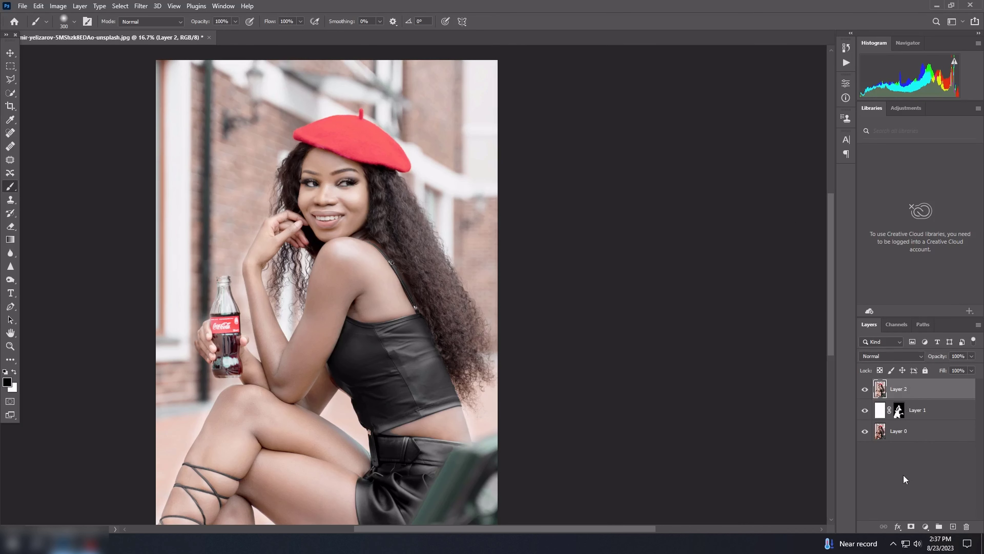
pyautogui.hotkey('ctrl', 'shift', 'e')
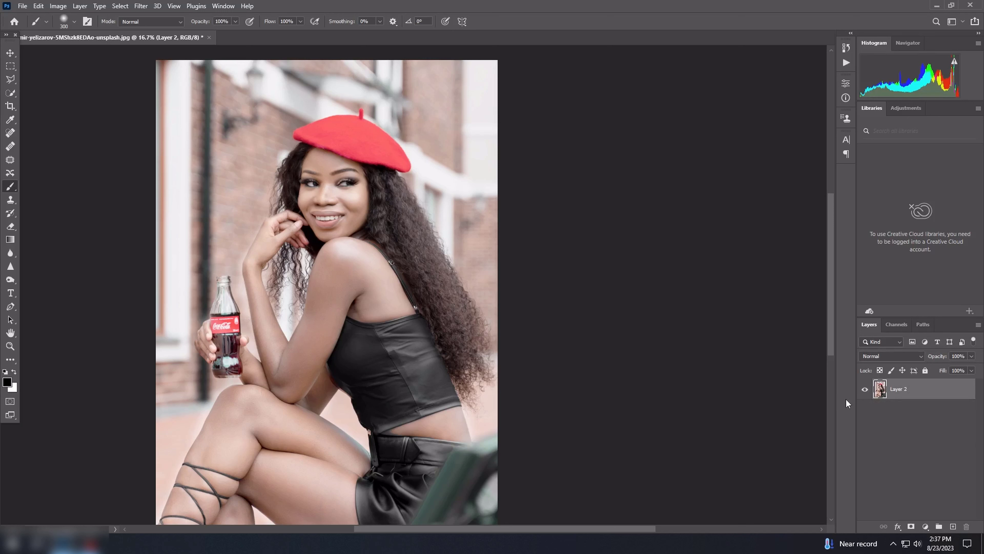
pyautogui.hotkey('ctrl', 'z')
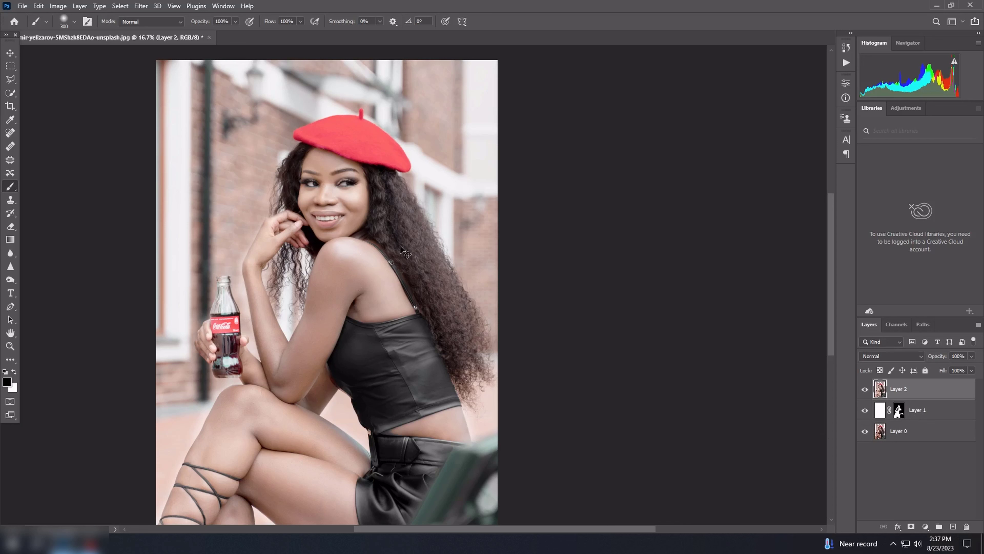
pyautogui.hotkey('ctrl', 'shift', 'e')
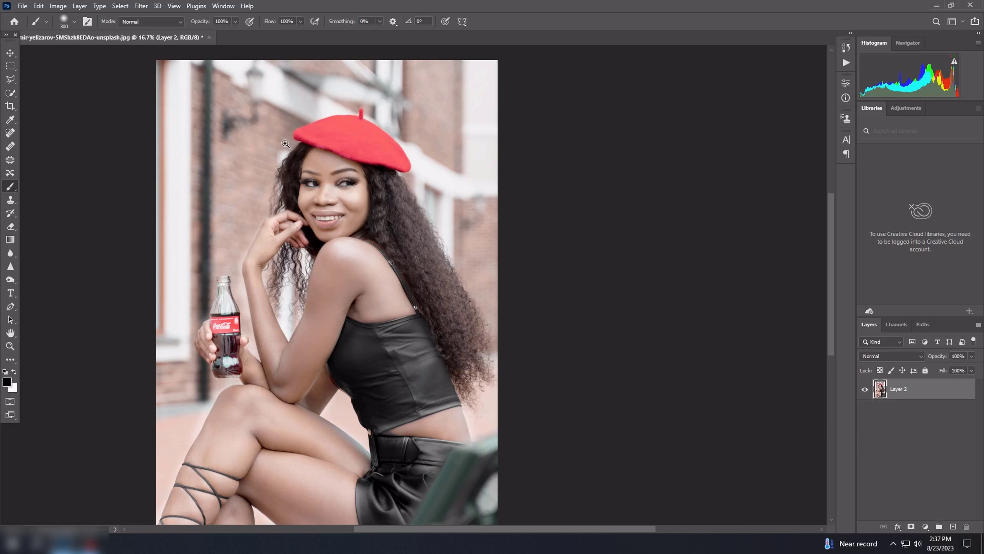
pyautogui.scroll(2, 394, 327)
pyautogui.scroll(-1, 394, 326)
pyautogui.scroll(-2, 394, 327)
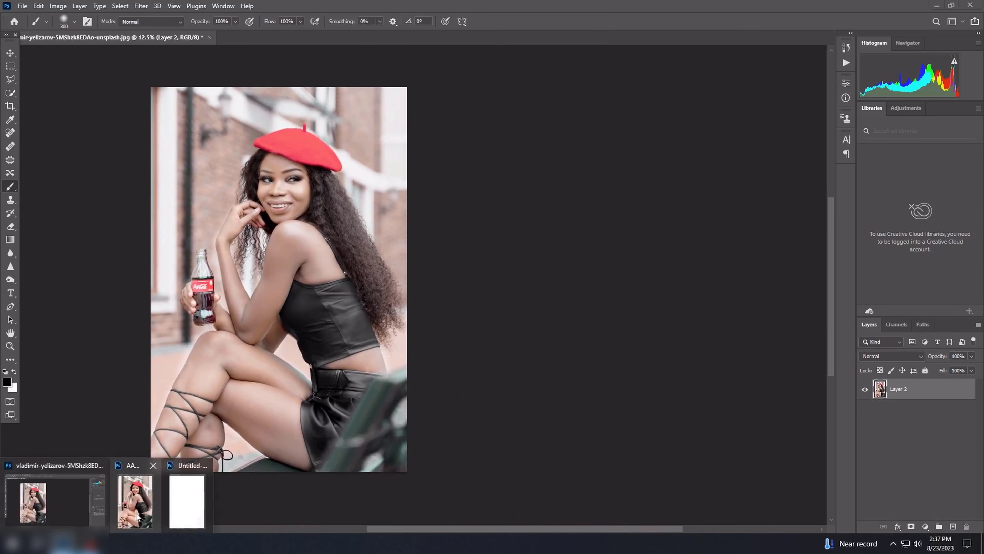
# Step: Compare with the AAA.jpg reference, close it, and zoom in closely on the face
pyautogui.click(135, 501)
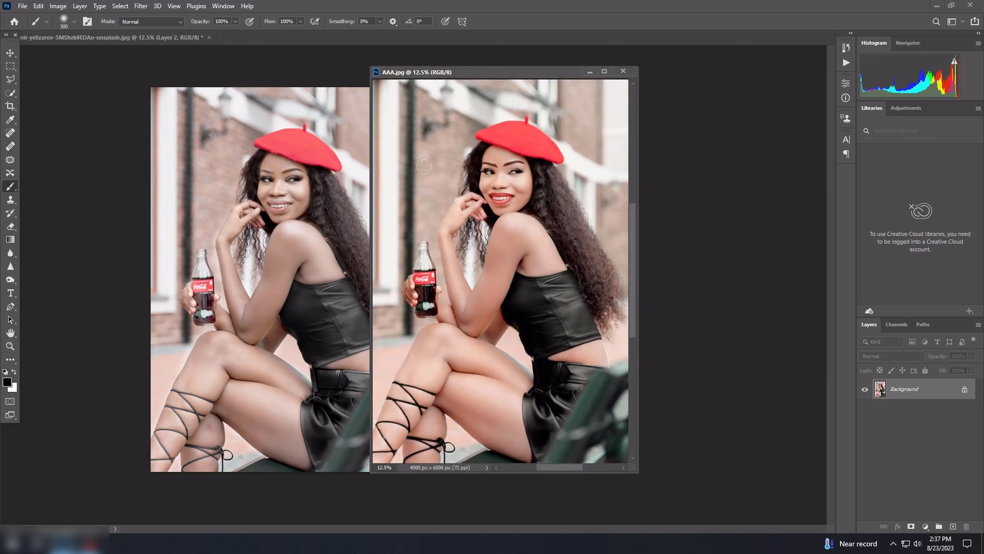
pyautogui.click(623, 71)
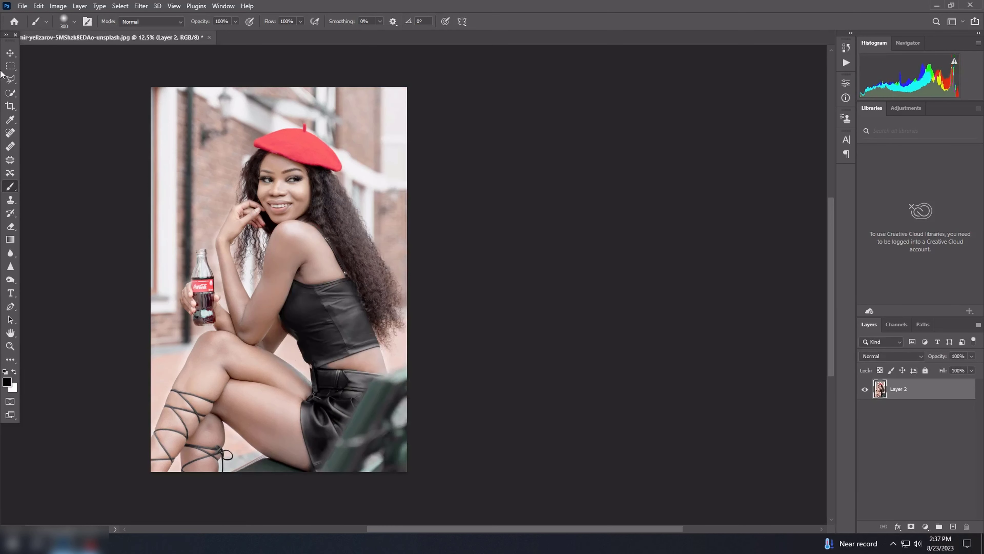
pyautogui.click(10, 51)
pyautogui.keyDown('ctrl'); pyautogui.click(283, 202); pyautogui.keyUp('ctrl')
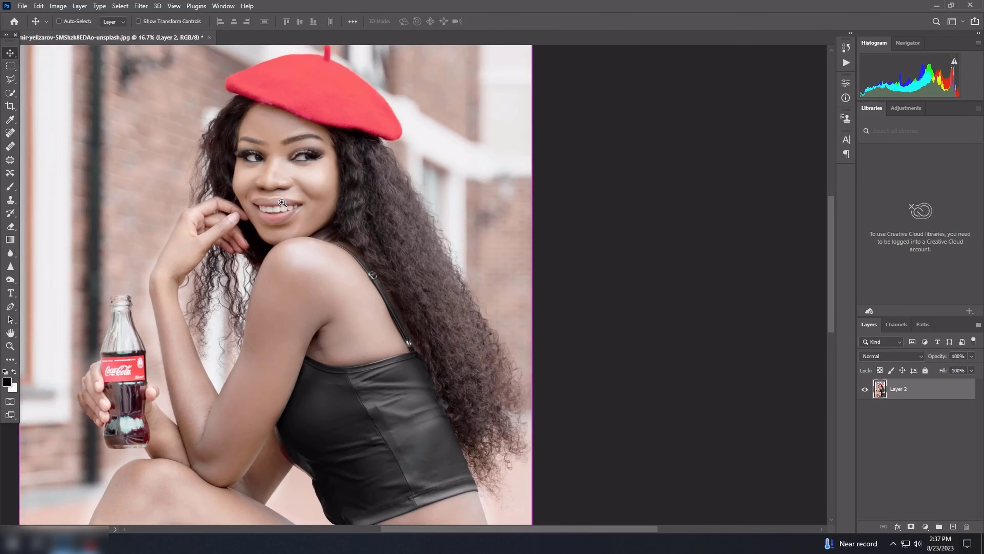
pyautogui.moveTo(282, 202); pyautogui.dragTo(379, 292)
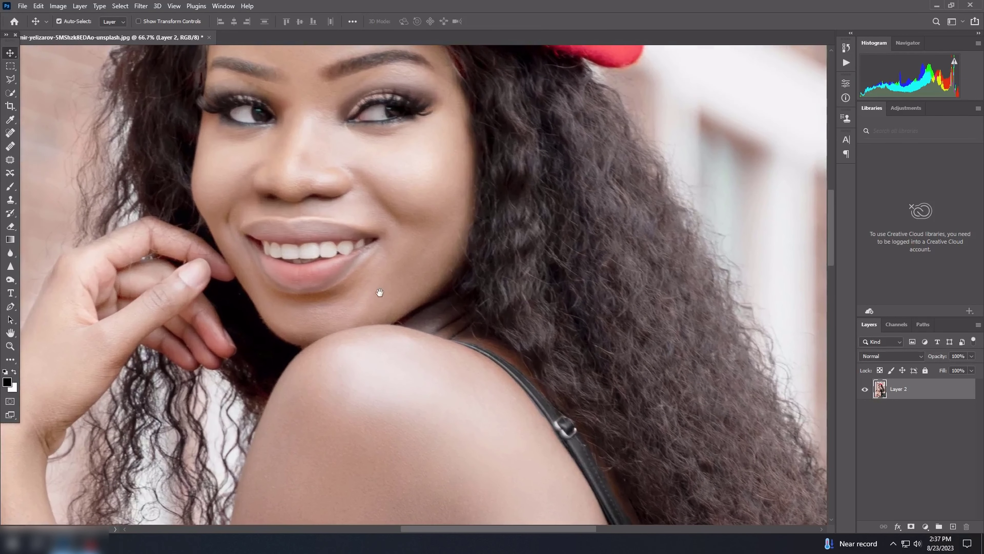
# Step: Add Layer 3, set the foreground colour to pure red ff0000, and shrink the brush to 125
pyautogui.click(953, 526)
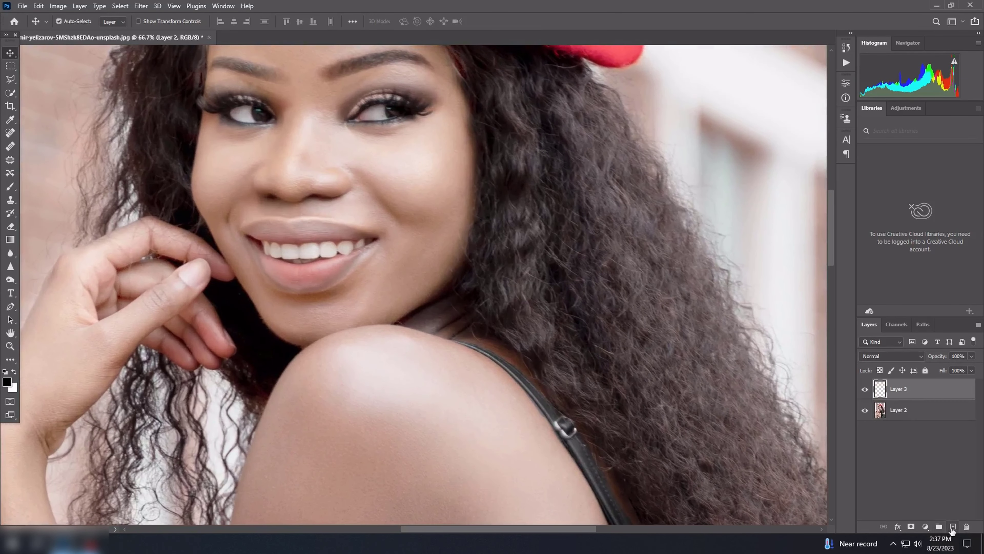
pyautogui.click(11, 187)
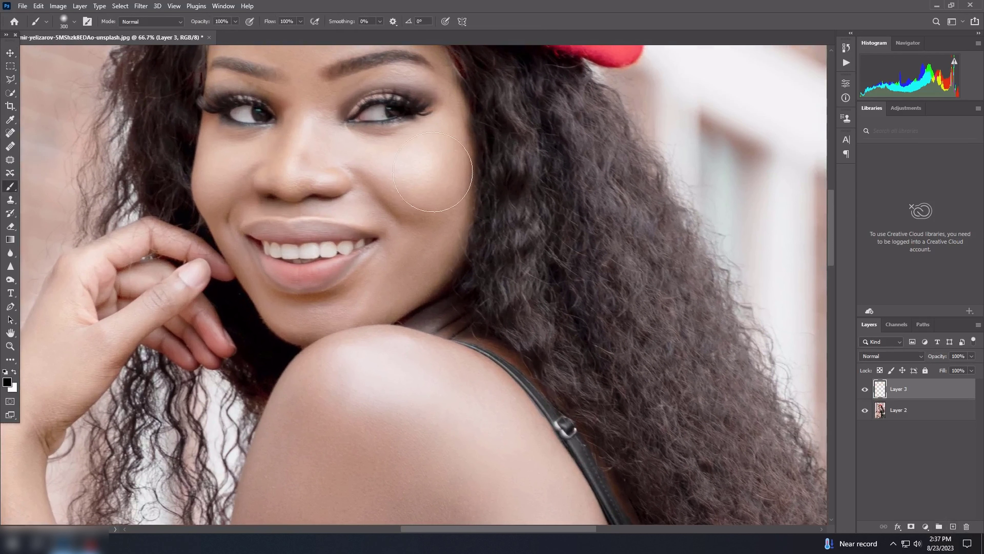
pyautogui.click(6, 384)
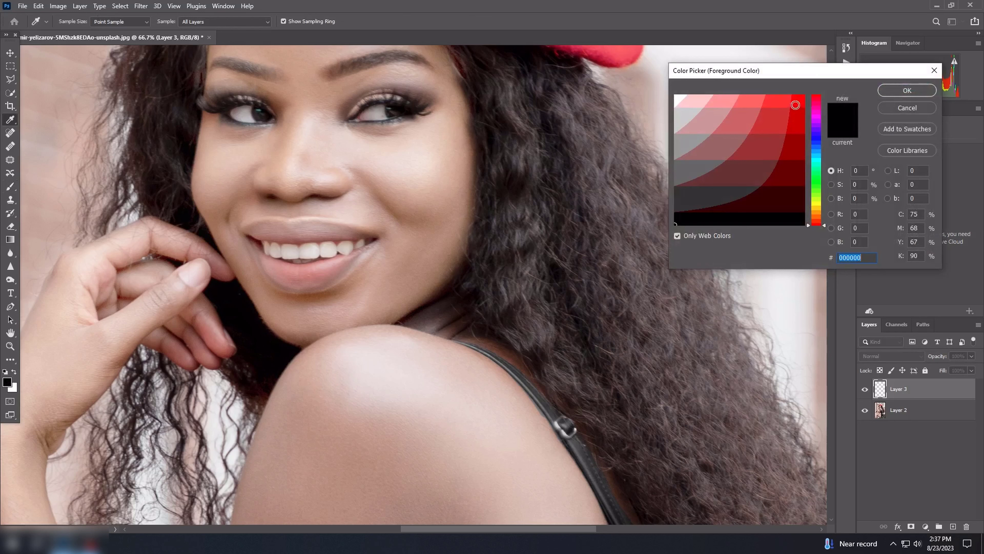
pyautogui.click(796, 104)
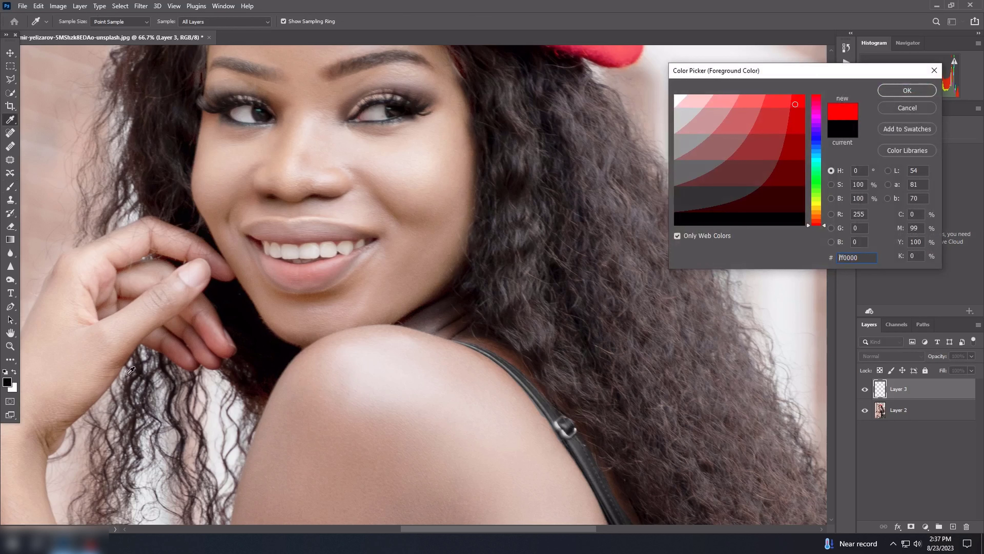
pyautogui.click(897, 90)
pyautogui.press('b')
pyautogui.press('[')
pyautogui.press('[')
pyautogui.press('[')
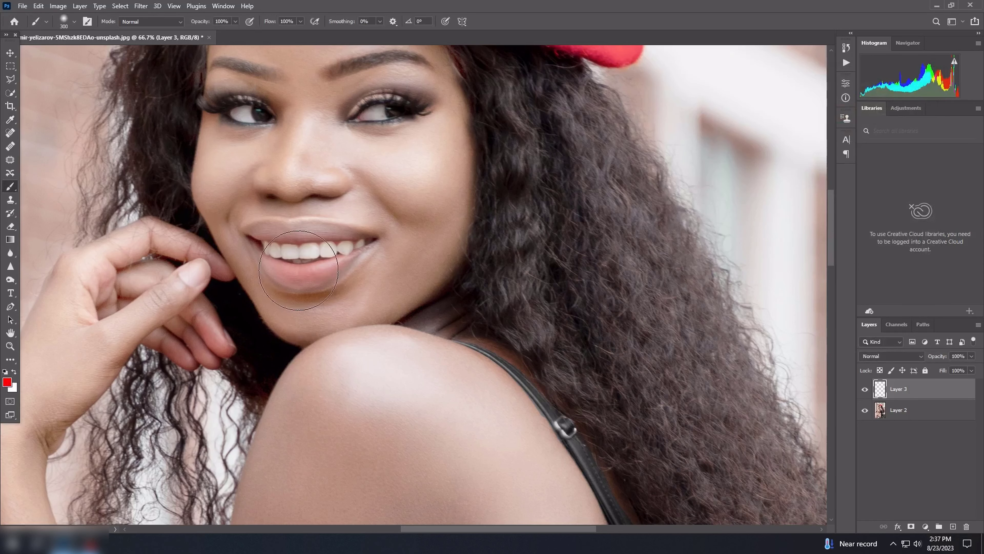
# Step: Zoom in on the mouth and paint both lips solid red with an 80-px brush
pyautogui.scroll(1, 304, 255)
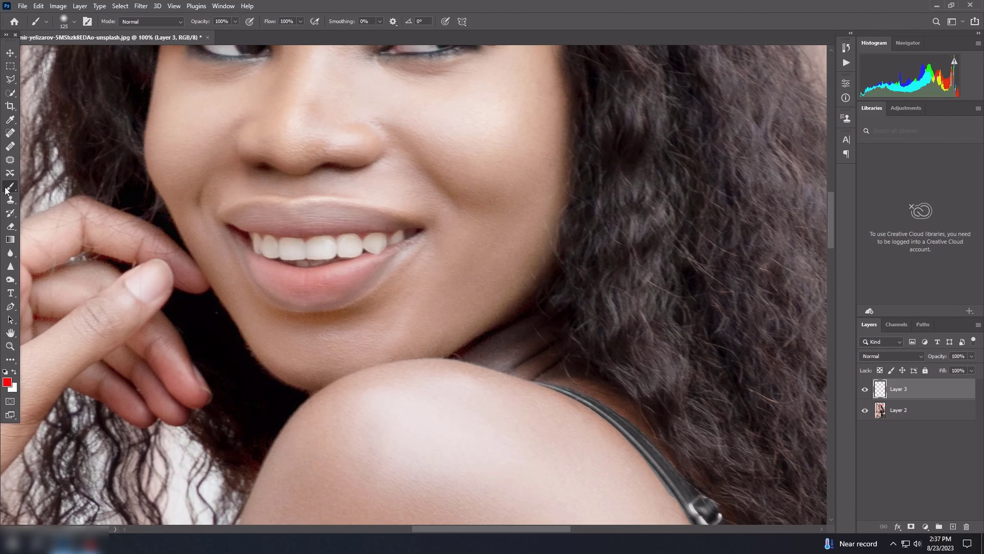
pyautogui.scroll(1, 271, 240)
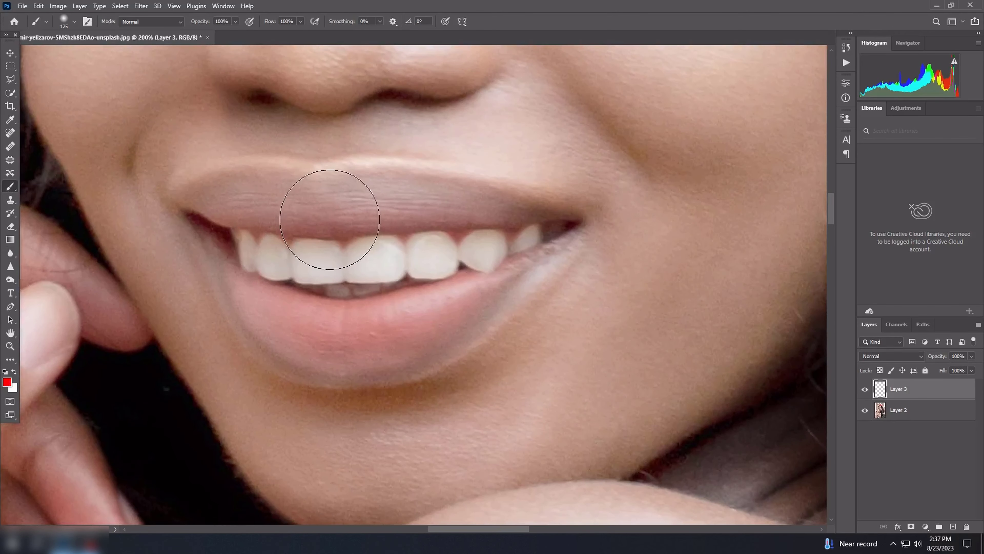
pyautogui.press('[')
pyautogui.press('[')
pyautogui.press('[')
pyautogui.click(555, 230)
pyautogui.moveTo(555, 230)
pyautogui.mouseDown()
pyautogui.moveTo(220, 230)
pyautogui.moveTo(505, 282)
pyautogui.moveTo(518, 260)
pyautogui.moveTo(457, 293)
pyautogui.moveTo(339, 324)
pyautogui.mouseUp()
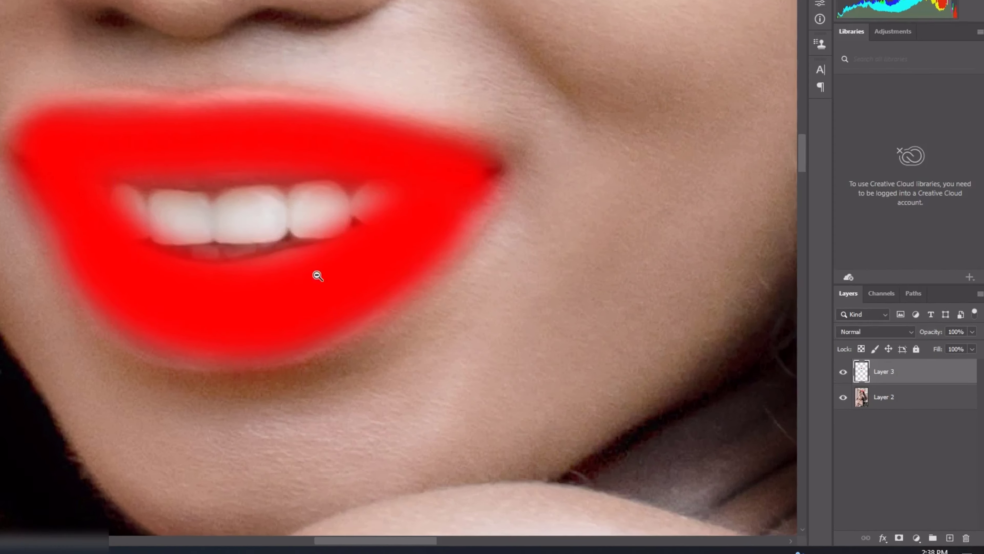
pyautogui.keyDown('alt'); pyautogui.click(318, 275); pyautogui.keyUp('alt')
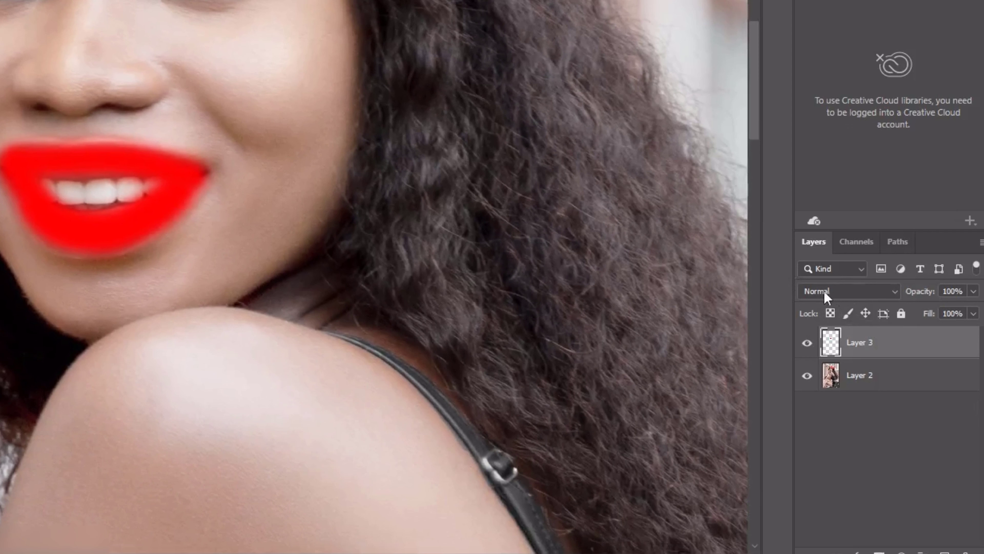
# Step: Set Layer 3 to Soft Light at 64% opacity, keeping Fill at 100%
pyautogui.click(852, 296)
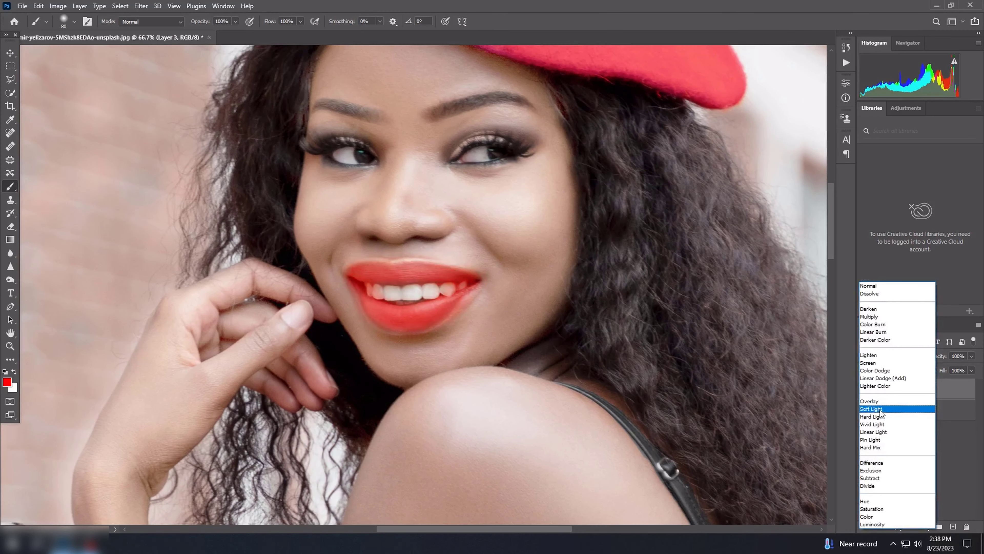
pyautogui.click(830, 373)
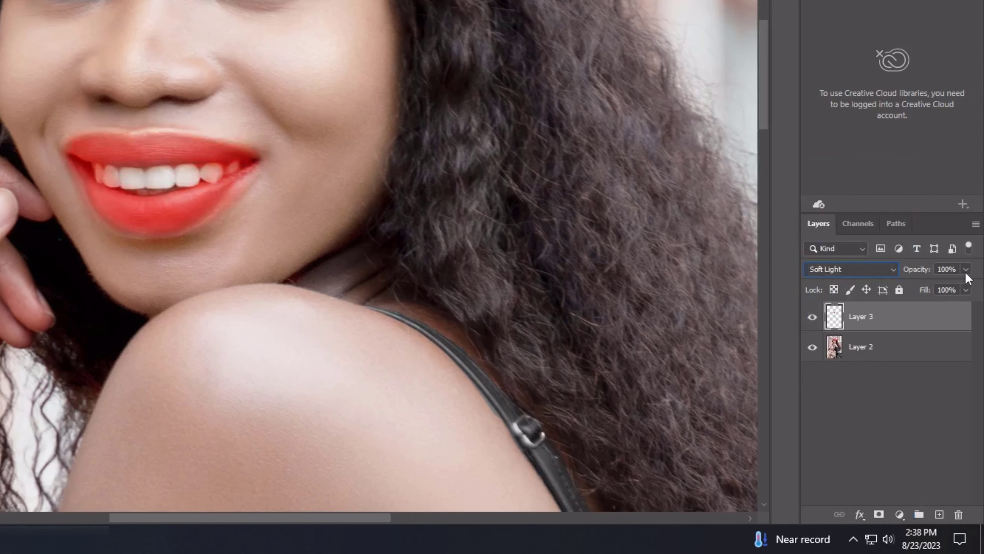
pyautogui.click(972, 349)
pyautogui.moveTo(944, 287); pyautogui.dragTo(943, 288)
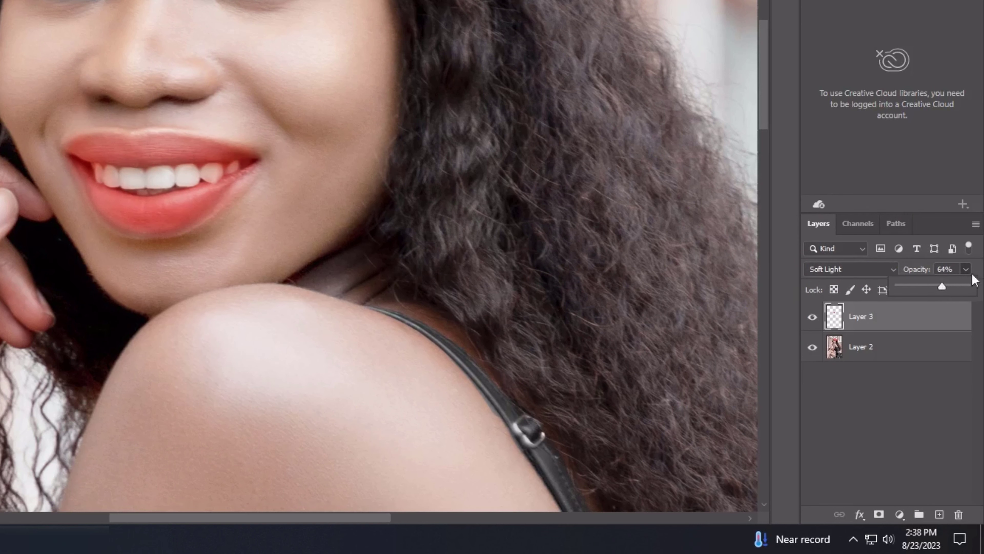
pyautogui.click(965, 290)
pyautogui.click(945, 306)
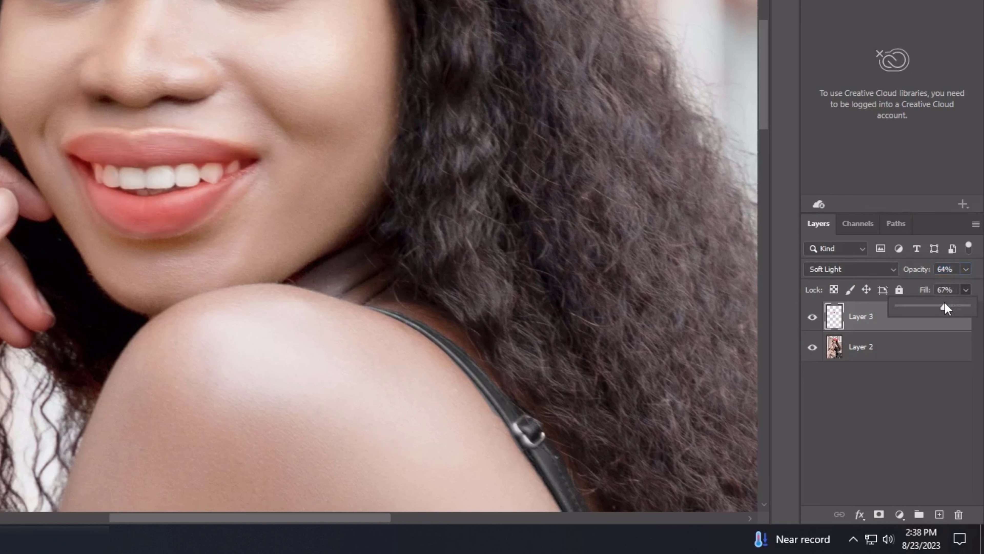
pyautogui.moveTo(962, 305); pyautogui.dragTo(968, 306)
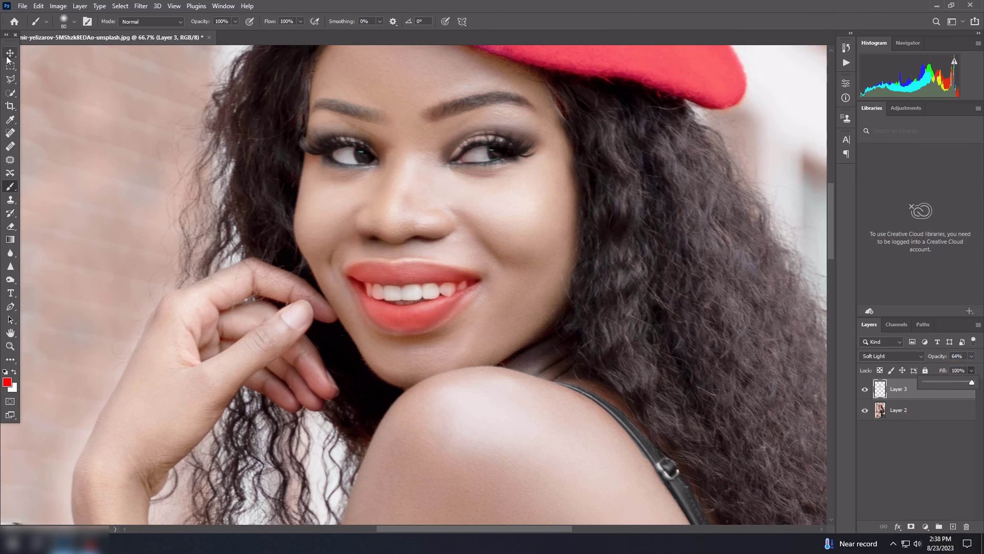
pyautogui.click(8, 55)
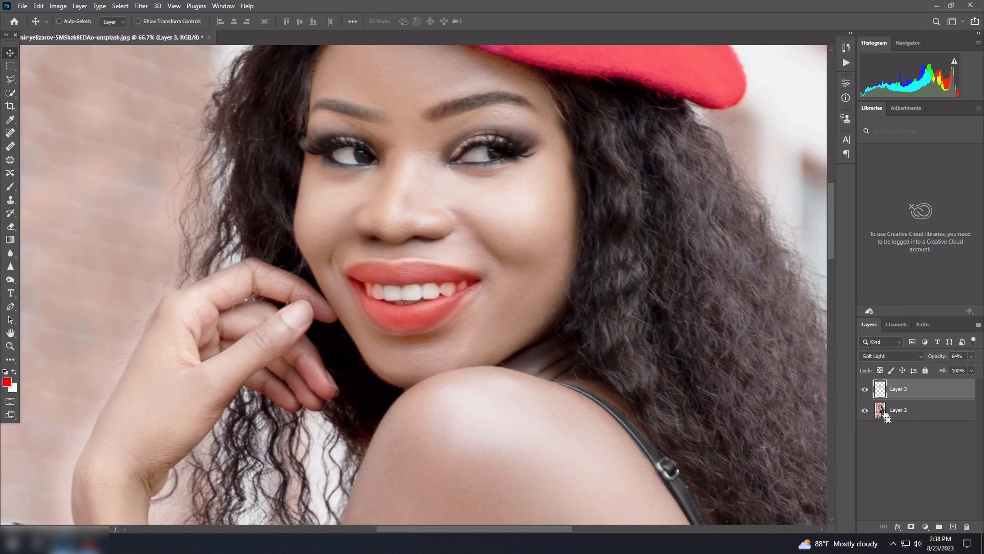
pyautogui.press('ctrl')
pyautogui.hotkey('ctrl', 'e')
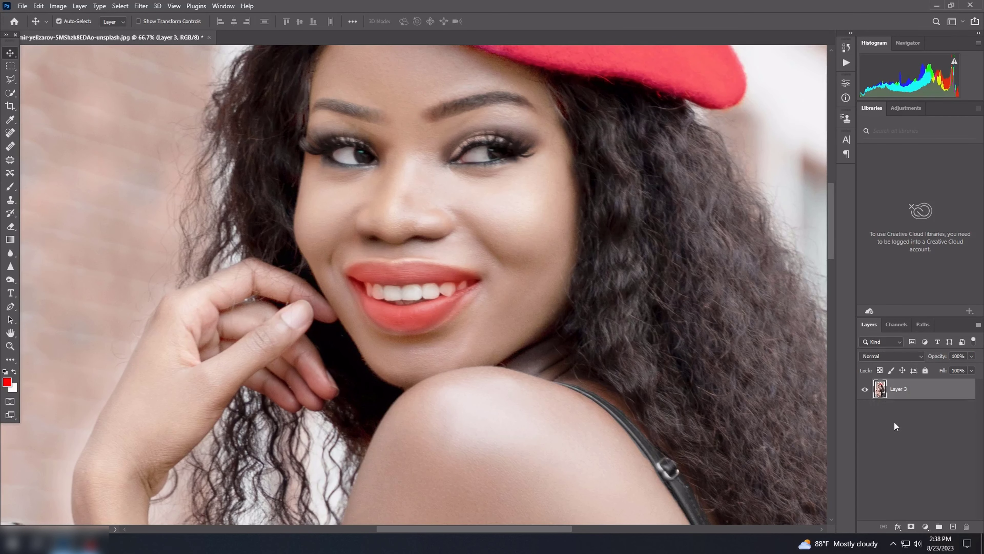
pyautogui.keyDown('ctrl'); pyautogui.click(511, 197); pyautogui.keyUp('ctrl')
pyautogui.scroll(-3, 511, 197)
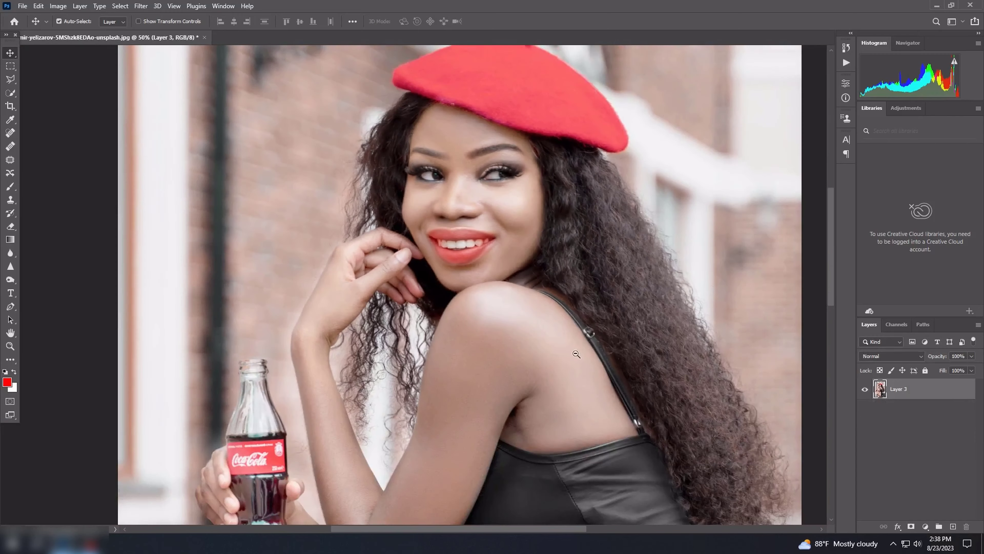
pyautogui.scroll(-1, 374, 345)
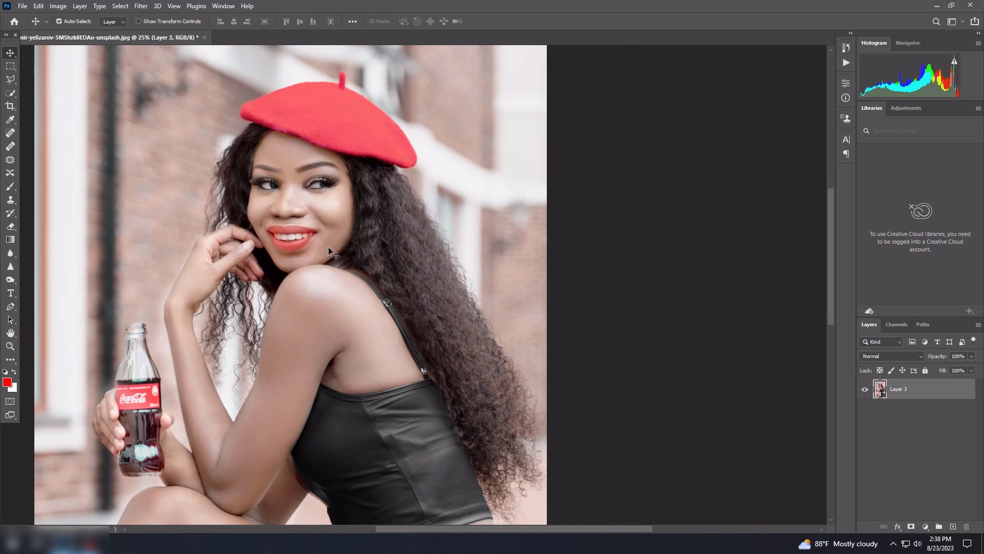
pyautogui.press('ctrl')
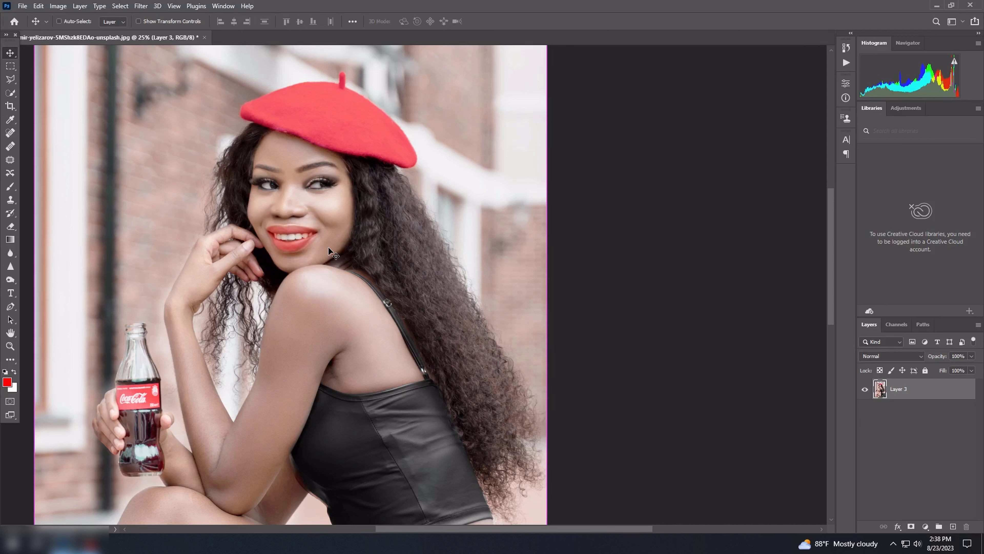
# Step: Apply a Color Balance with the midtones Cyan–Red slider at +10
pyautogui.hotkey('ctrl', 'b')
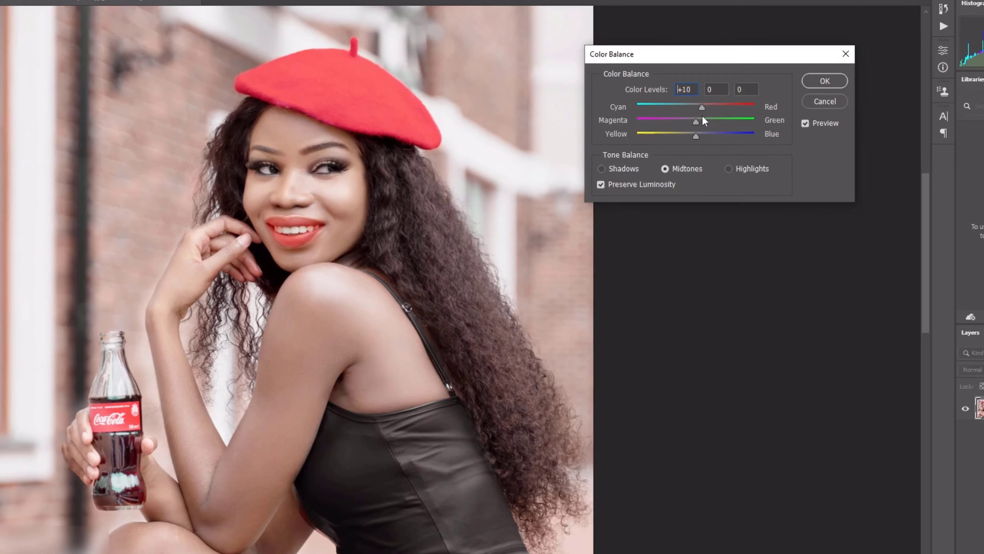
pyautogui.moveTo(646, 132); pyautogui.dragTo(639, 132)
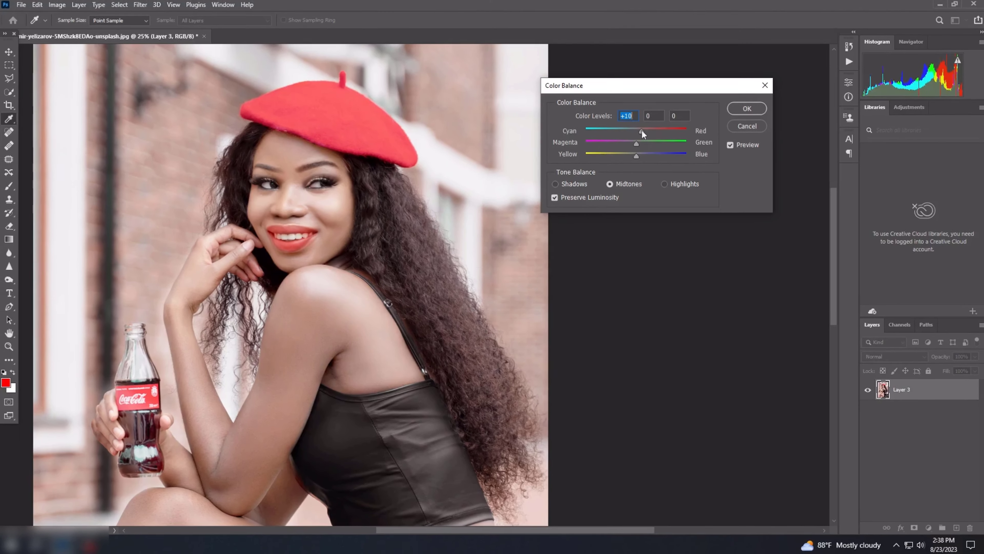
pyautogui.click(744, 109)
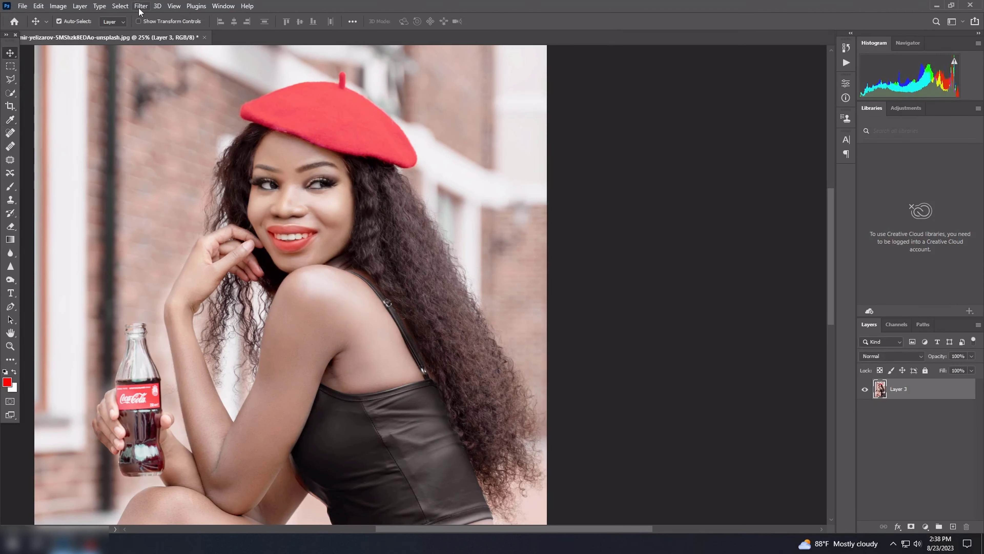
pyautogui.click(141, 6)
# Step: Open the Camera Raw filter and set Temperature and Tint to +5
pyautogui.click(196, 77)
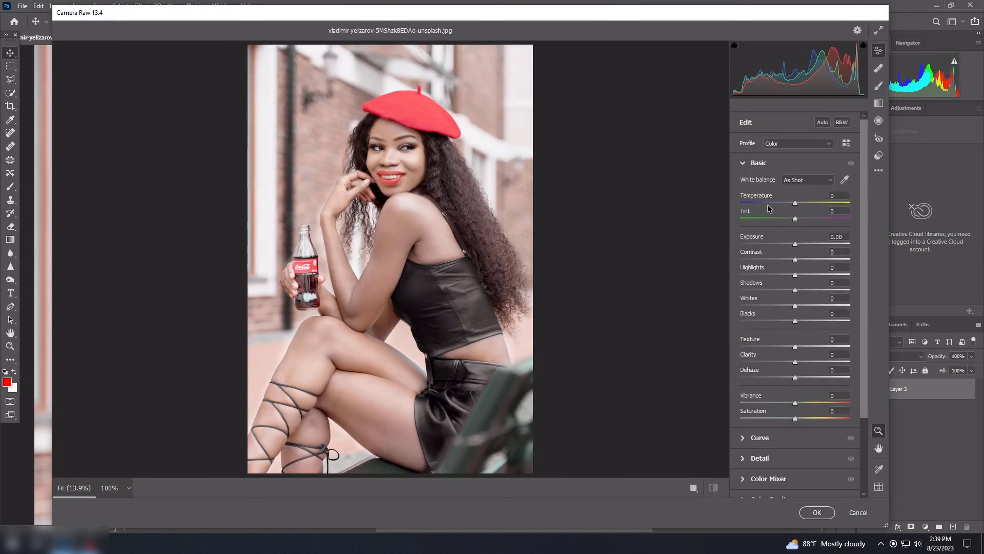
pyautogui.click(742, 165)
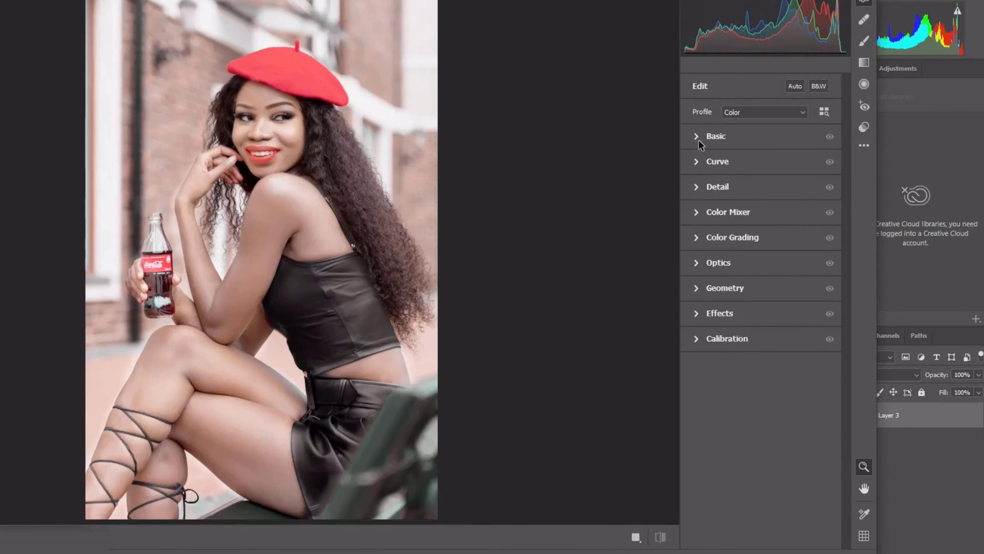
pyautogui.click(756, 163)
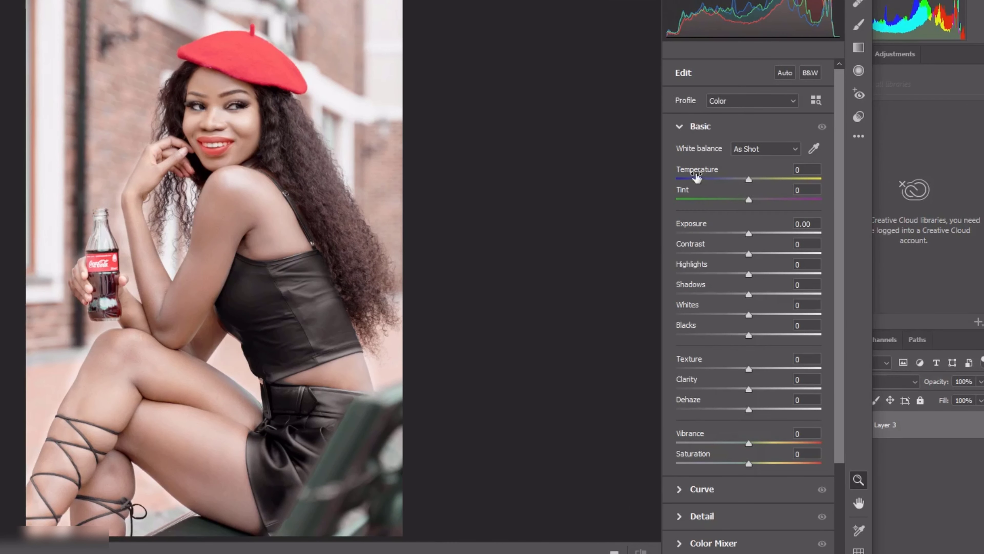
pyautogui.click(814, 169)
pyautogui.write('5')
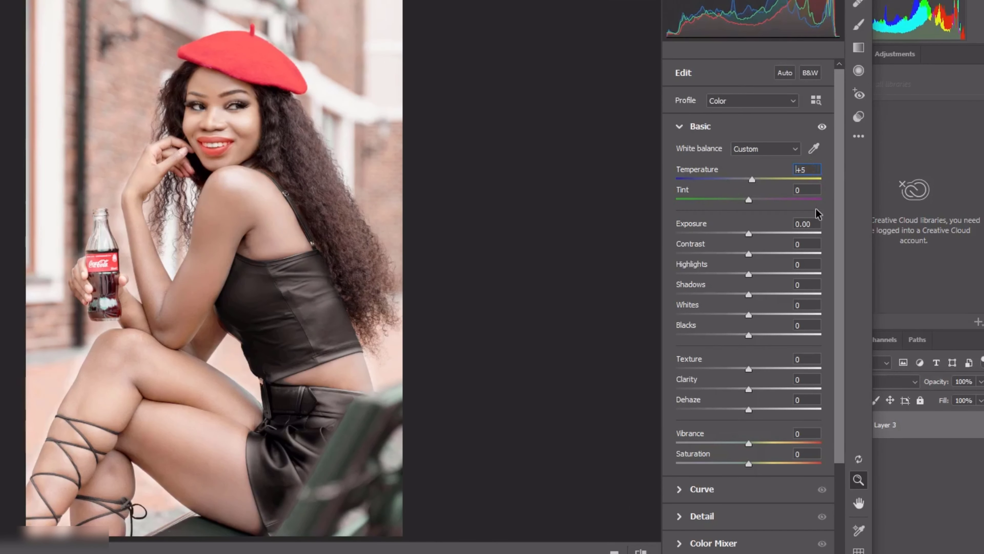
pyautogui.write('5')
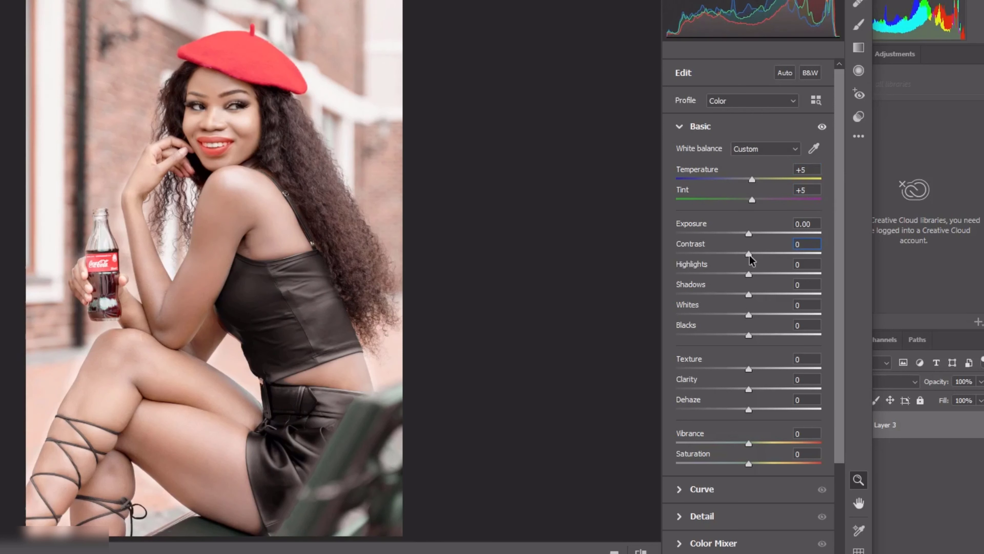
# Step: Set Exposure +0.15, Contrast +14, Highlights -13 and Shadows +10 in the Basic panel
pyautogui.moveTo(748, 260); pyautogui.dragTo(761, 262)
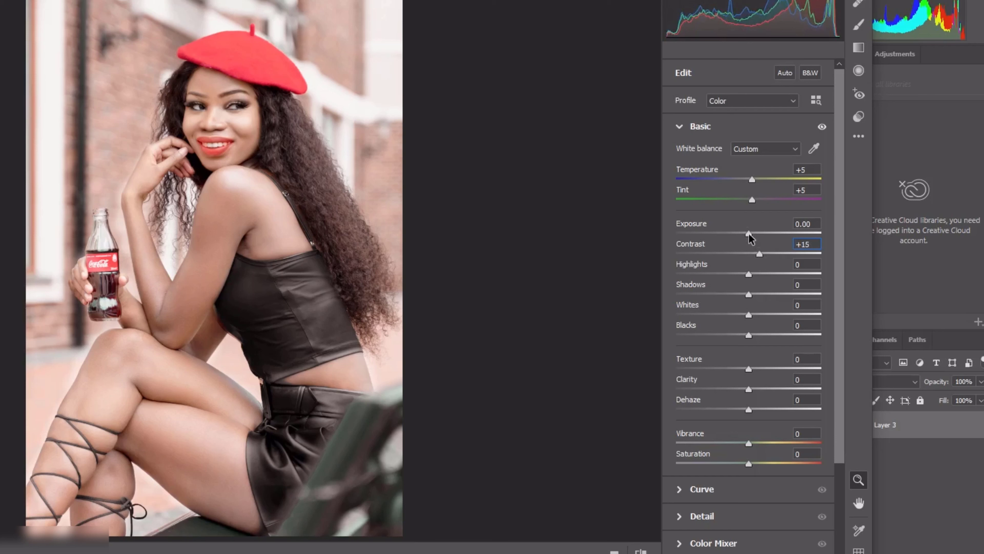
pyautogui.moveTo(749, 233); pyautogui.dragTo(751, 236)
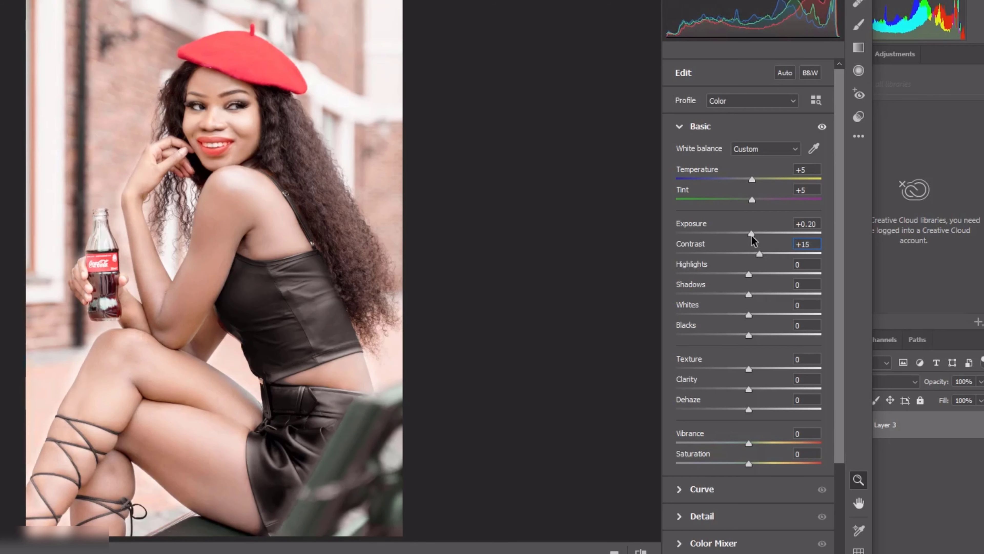
pyautogui.press('Down')
pyautogui.click(812, 224)
pyautogui.press('Down')
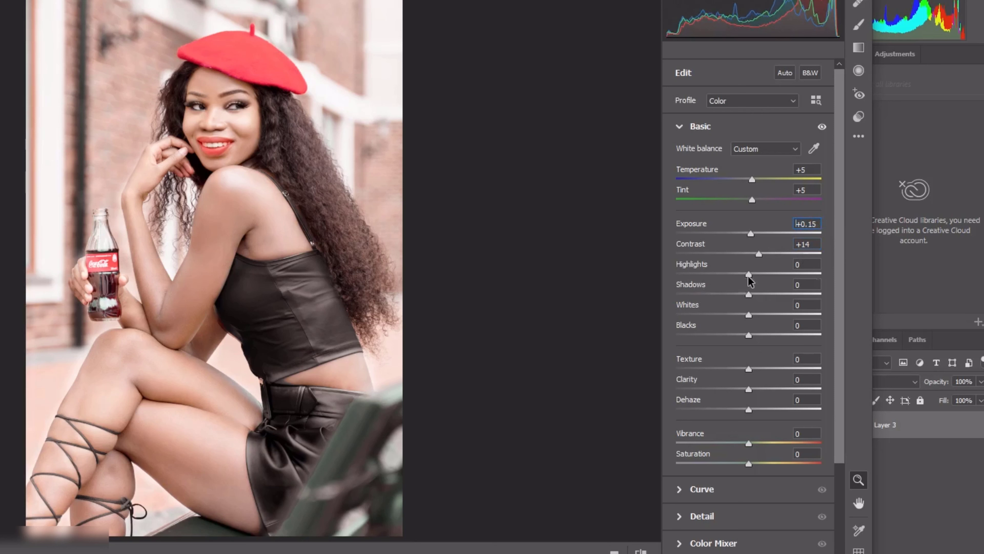
pyautogui.moveTo(749, 273); pyautogui.dragTo(740, 274)
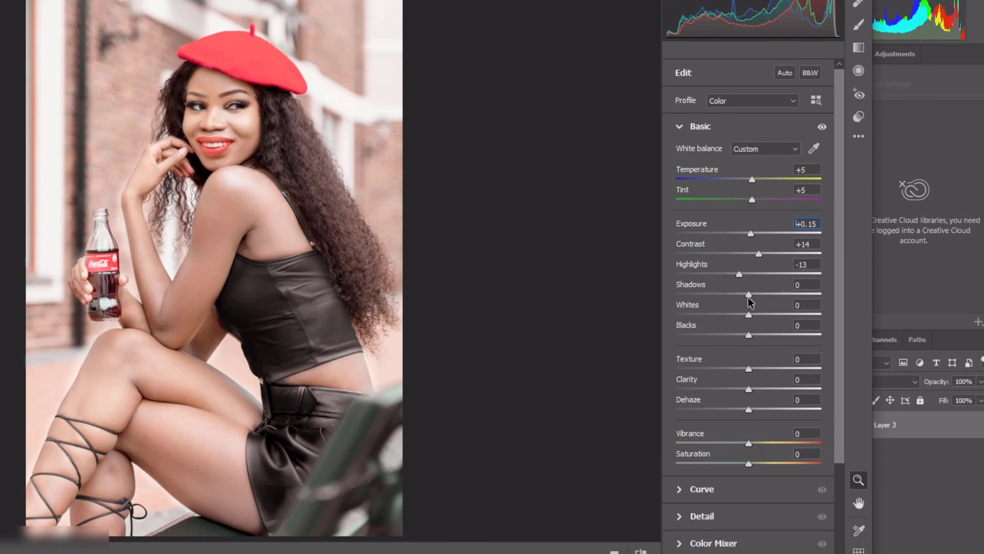
pyautogui.moveTo(748, 295); pyautogui.dragTo(746, 335)
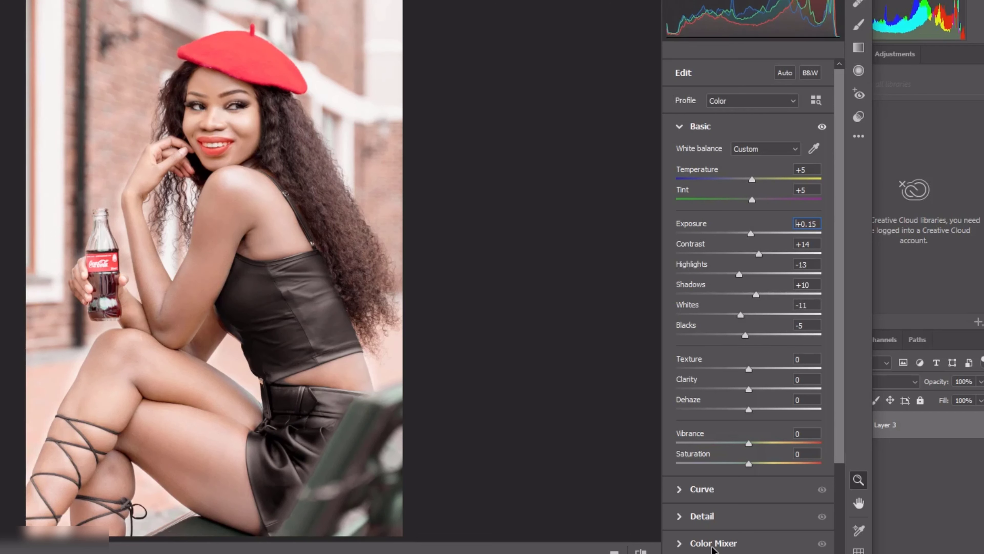
# Step: Push Color Mixer red saturation to +55 and apply the Camera Raw filter to Layer 3
pyautogui.click(702, 544)
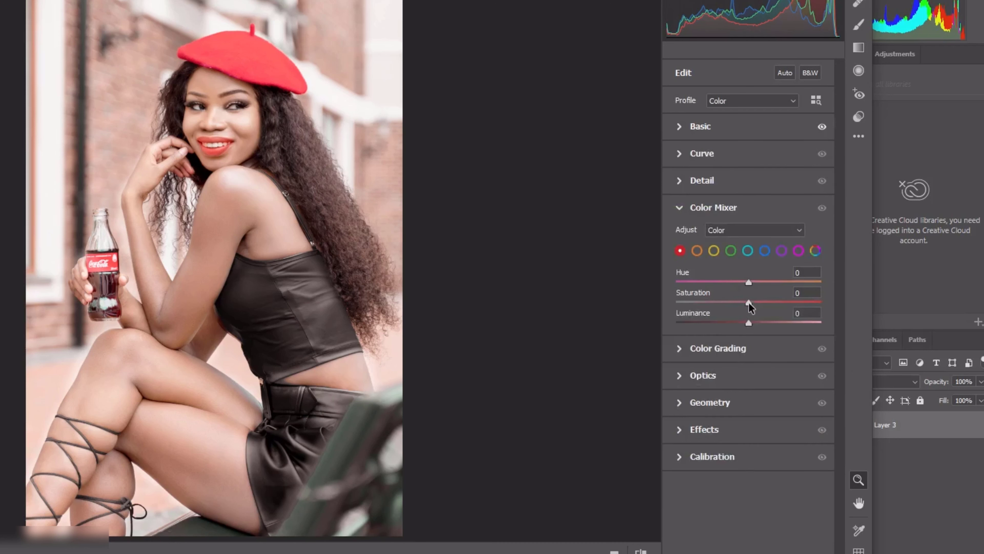
pyautogui.moveTo(748, 303); pyautogui.dragTo(763, 304)
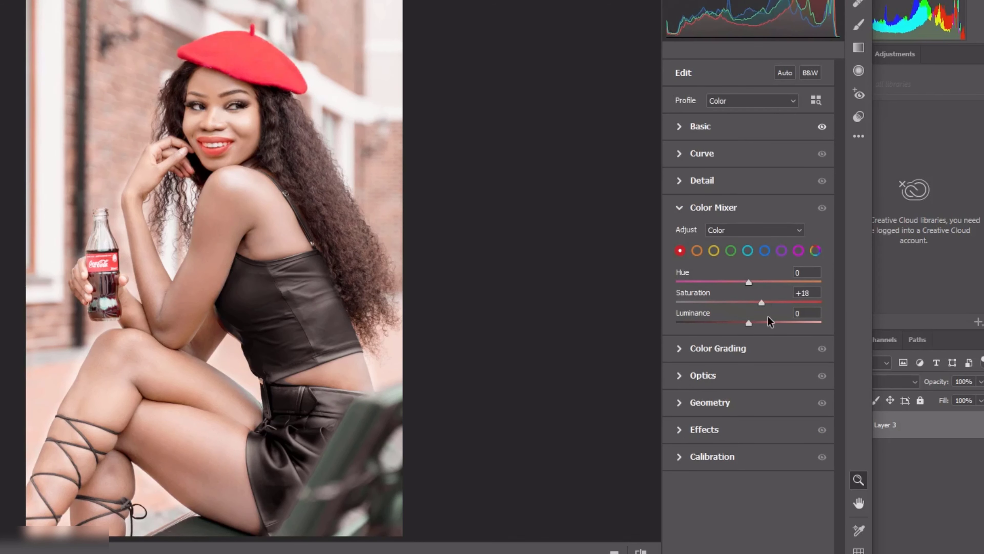
pyautogui.moveTo(762, 303); pyautogui.dragTo(788, 304)
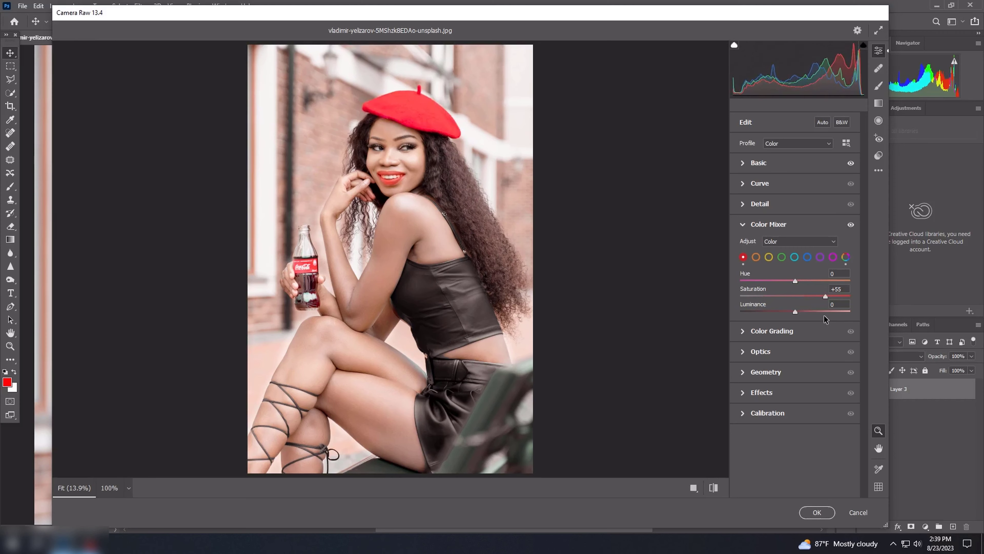
pyautogui.click(823, 512)
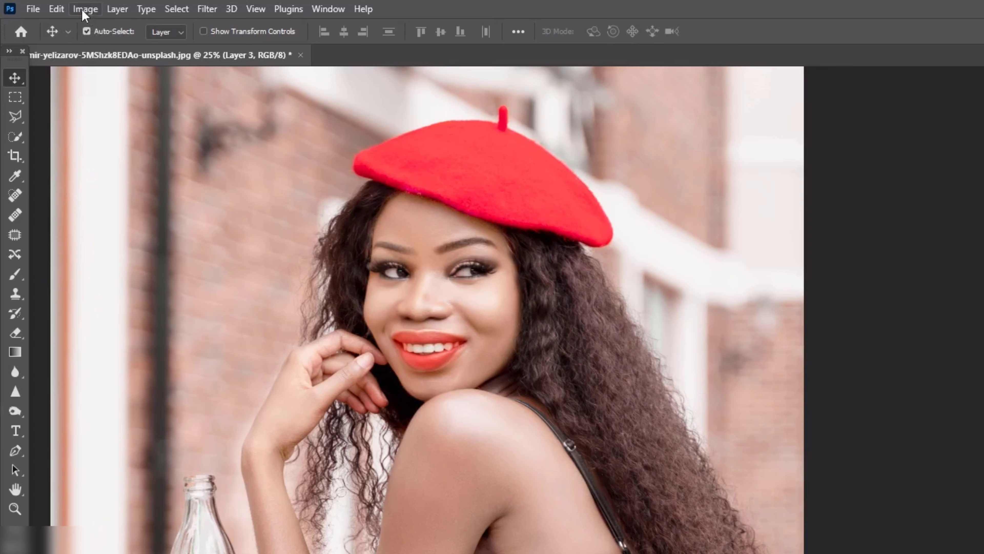
# Step: Open Selective Color, set Reds Cyan to -41 and Whites Black to +5
pyautogui.click(58, 6)
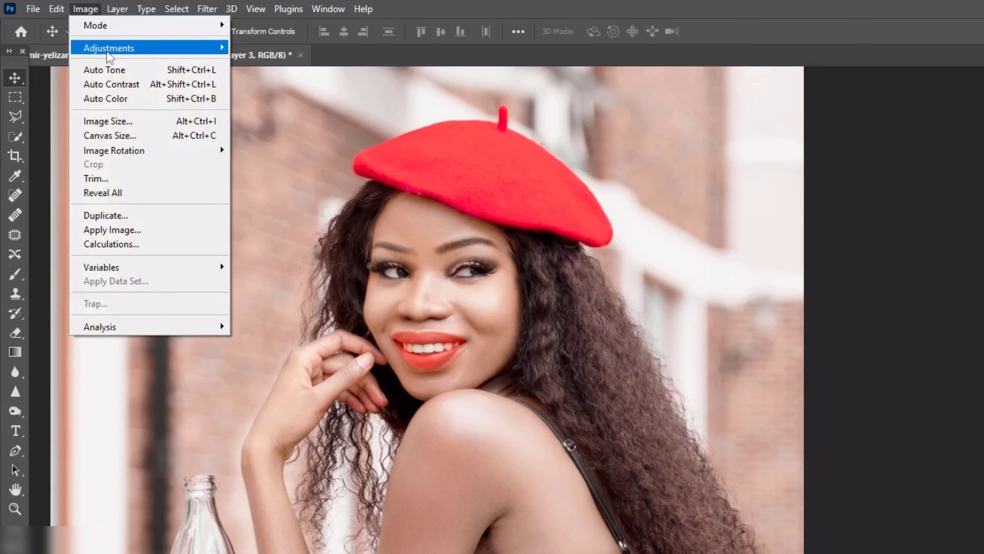
pyautogui.moveTo(75, 34)
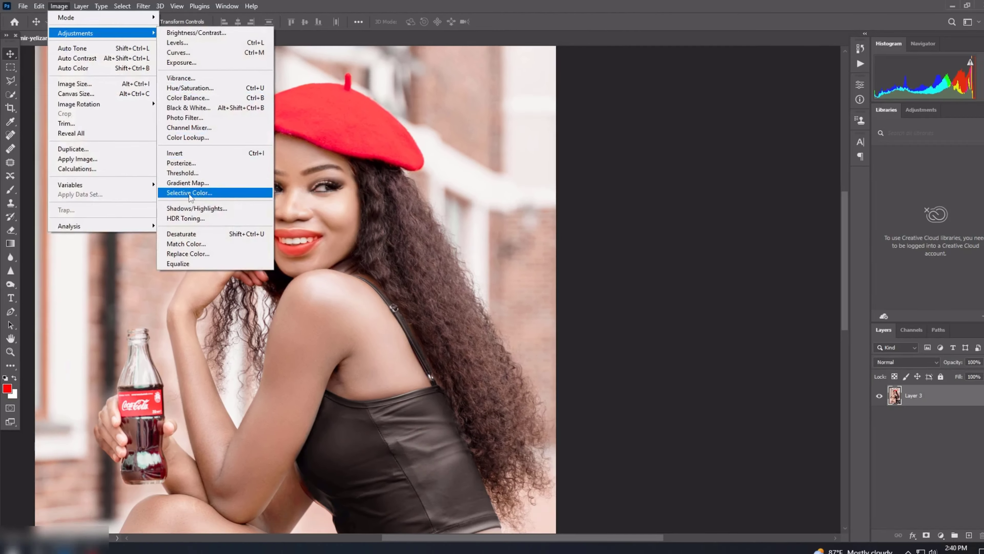
pyautogui.click(265, 256)
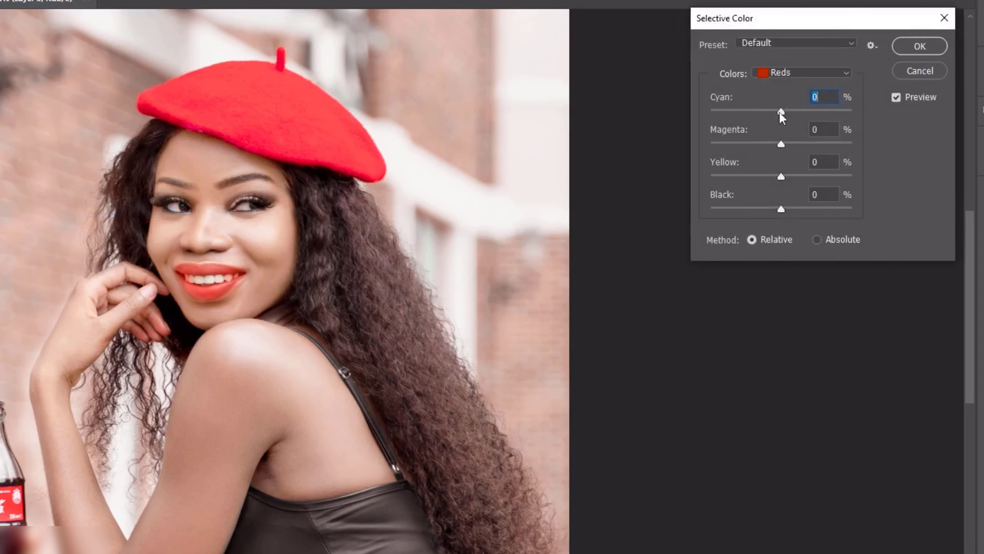
pyautogui.moveTo(780, 111); pyautogui.dragTo(759, 116)
pyautogui.click(771, 72)
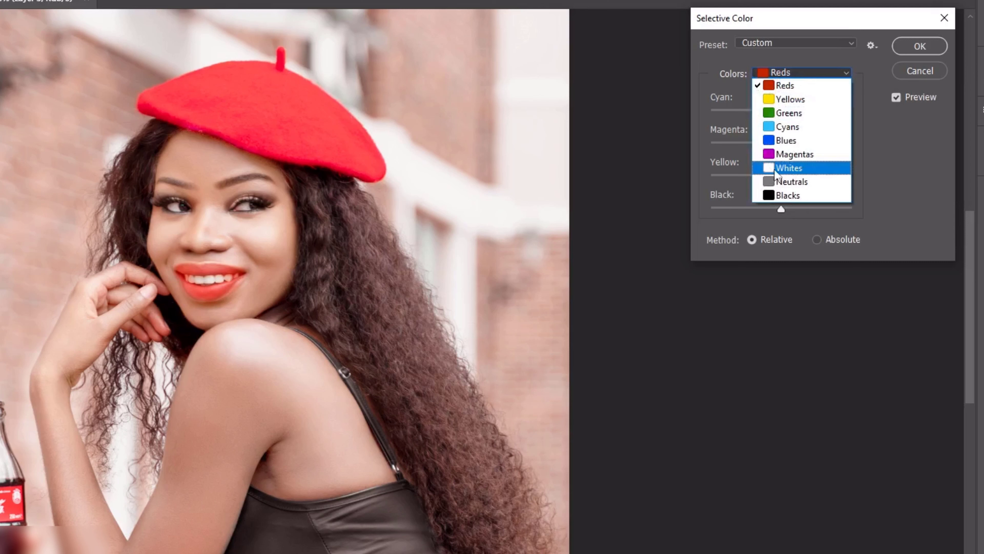
pyautogui.click(775, 169)
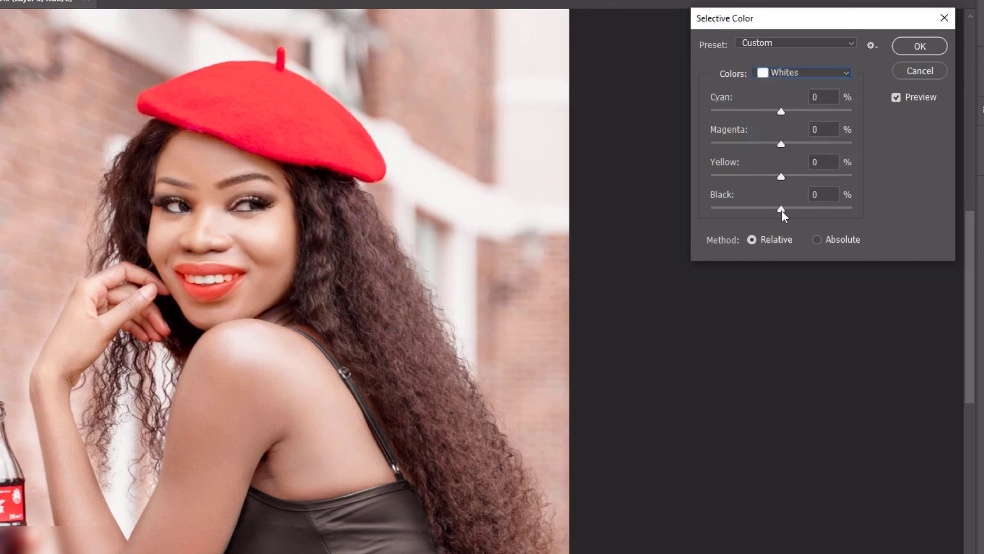
pyautogui.moveTo(781, 211); pyautogui.dragTo(789, 209)
# Step: Set Blacks Black to +19 and Yellows Yellow to +16, then apply the correction
pyautogui.click(798, 73)
pyautogui.click(792, 196)
pyautogui.moveTo(782, 209); pyautogui.dragTo(795, 208)
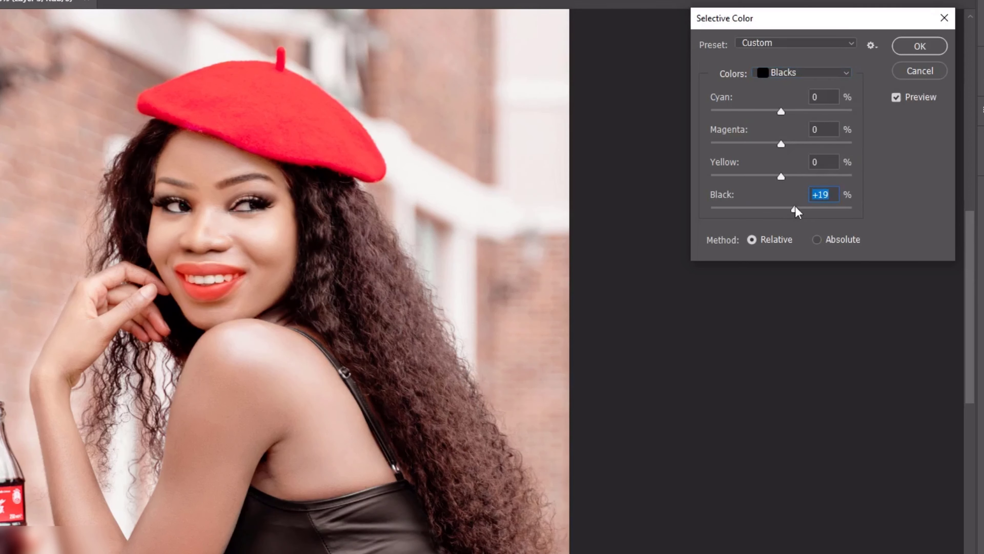
pyautogui.click(793, 76)
pyautogui.click(790, 98)
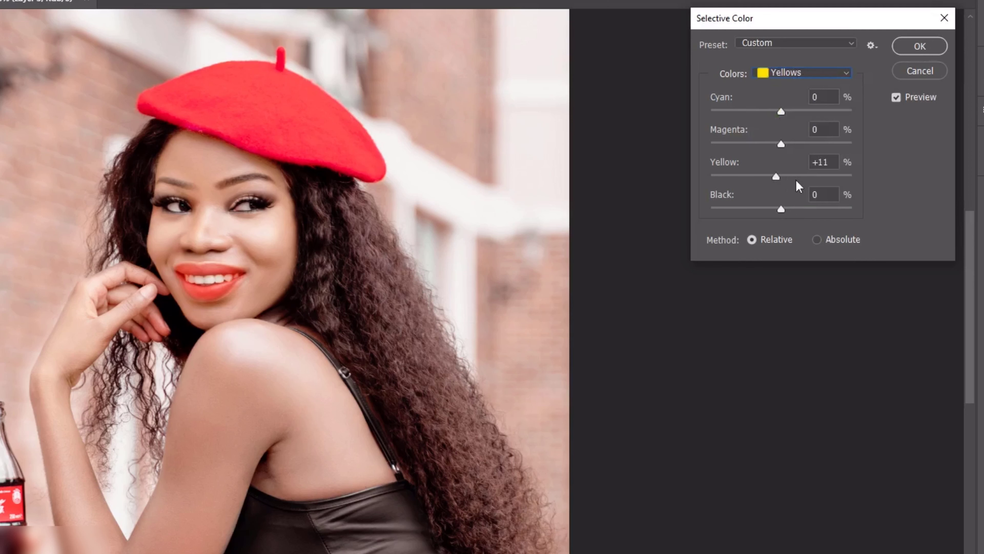
pyautogui.moveTo(794, 180); pyautogui.dragTo(792, 181)
pyautogui.click(921, 51)
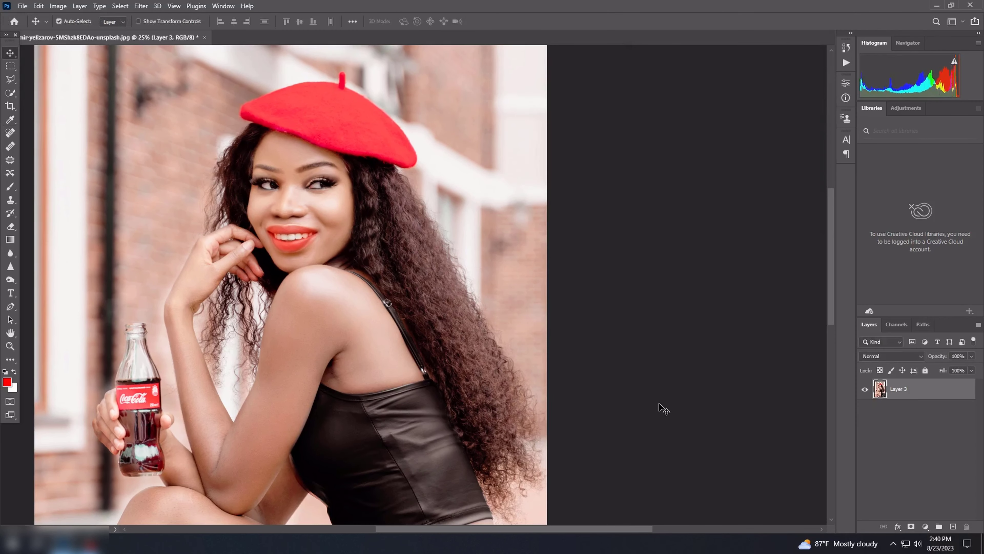